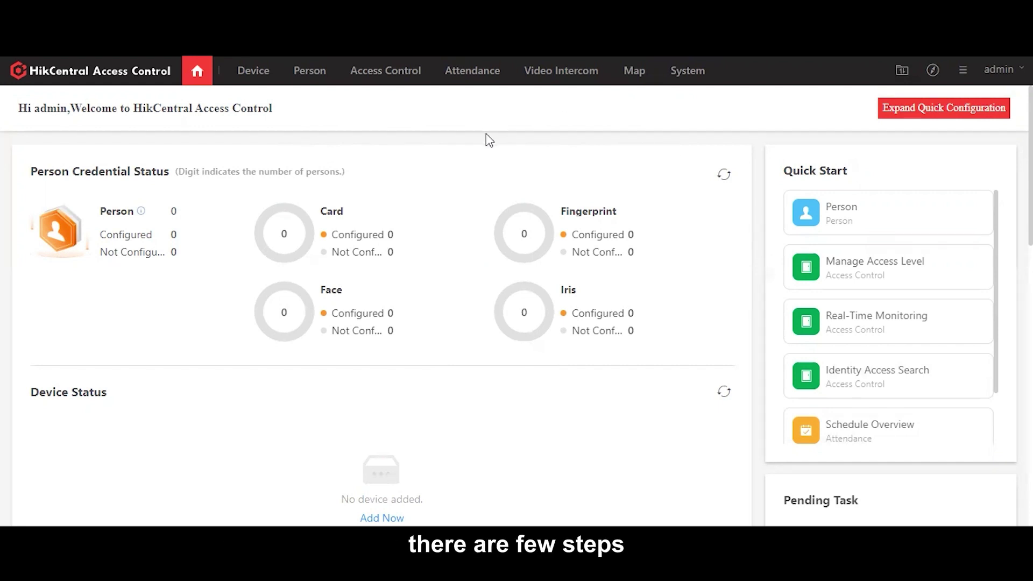
# Step: View the empty device list, then select and deselect the online device 192.168.0.42
pyautogui.click(254, 76)
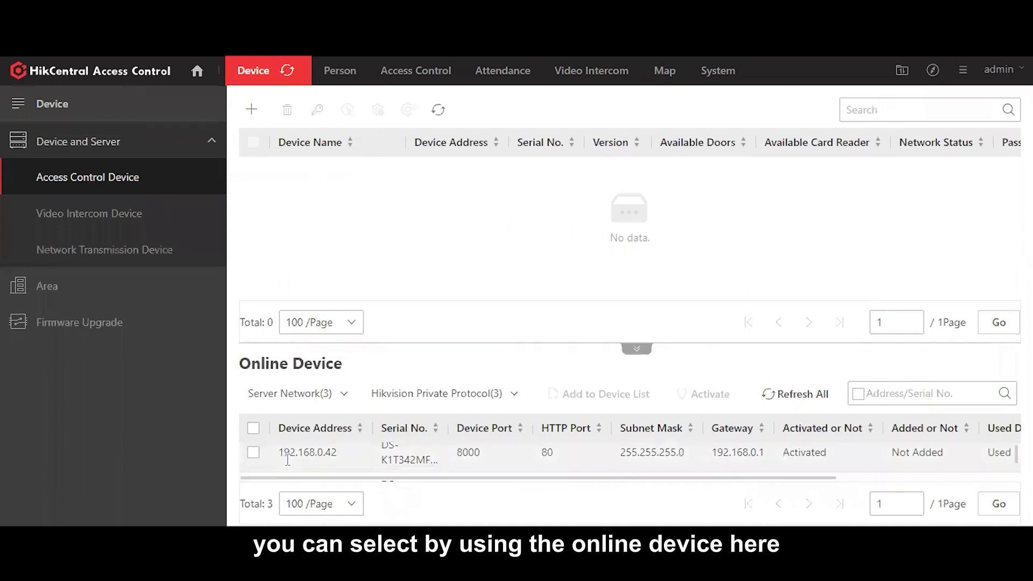
pyautogui.click(253, 462)
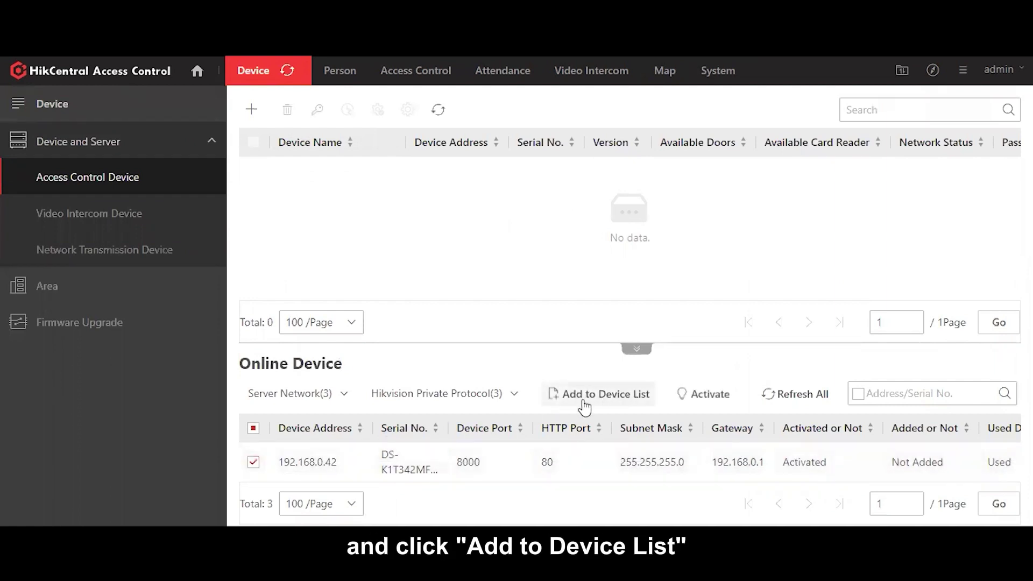
pyautogui.click(254, 462)
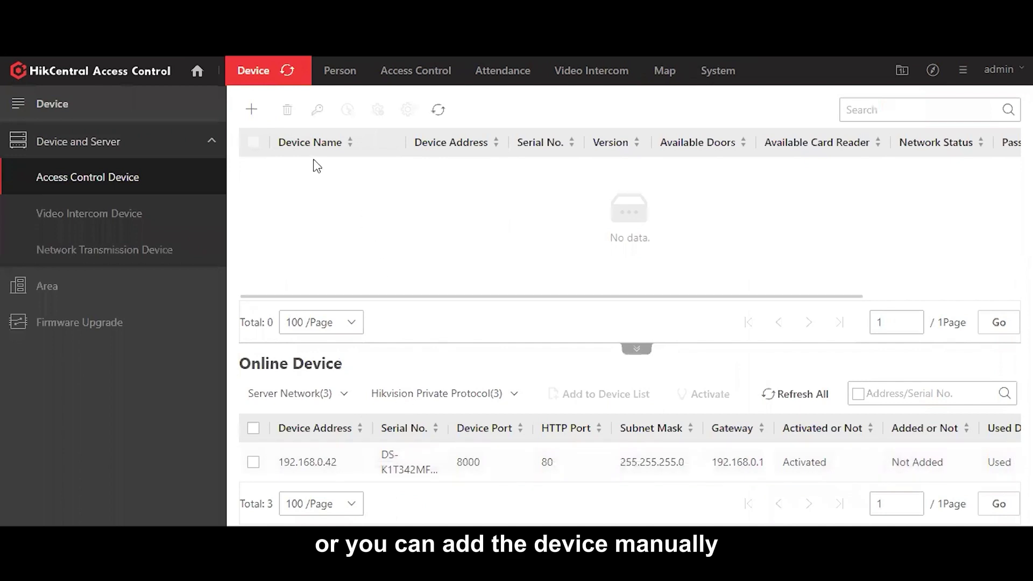
# Step: Start a manual device addition with address 192.168.0.42 and the name Viskou Terminal
pyautogui.click(259, 122)
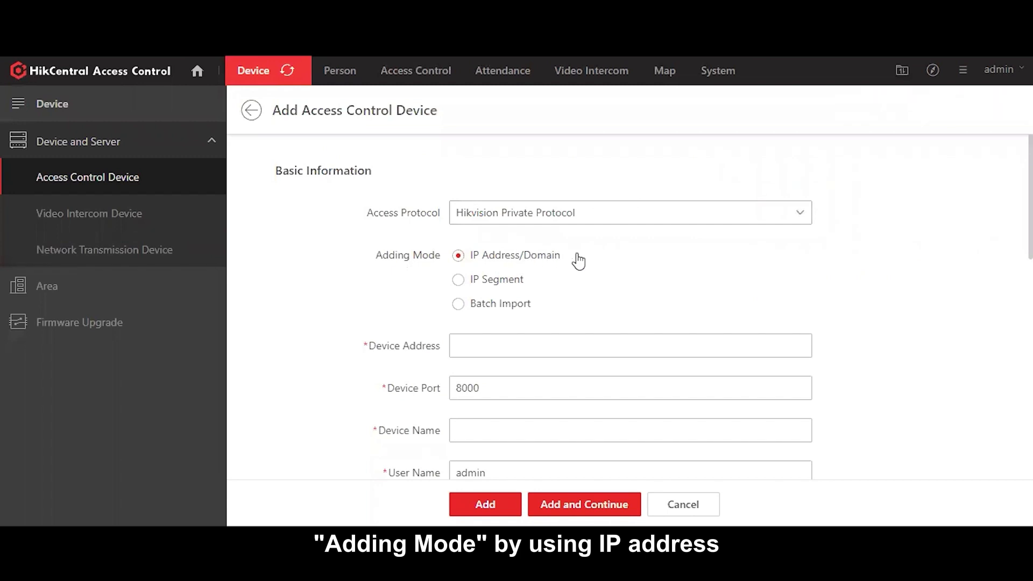
pyautogui.scroll(-2, 613, 261)
pyautogui.click(546, 272)
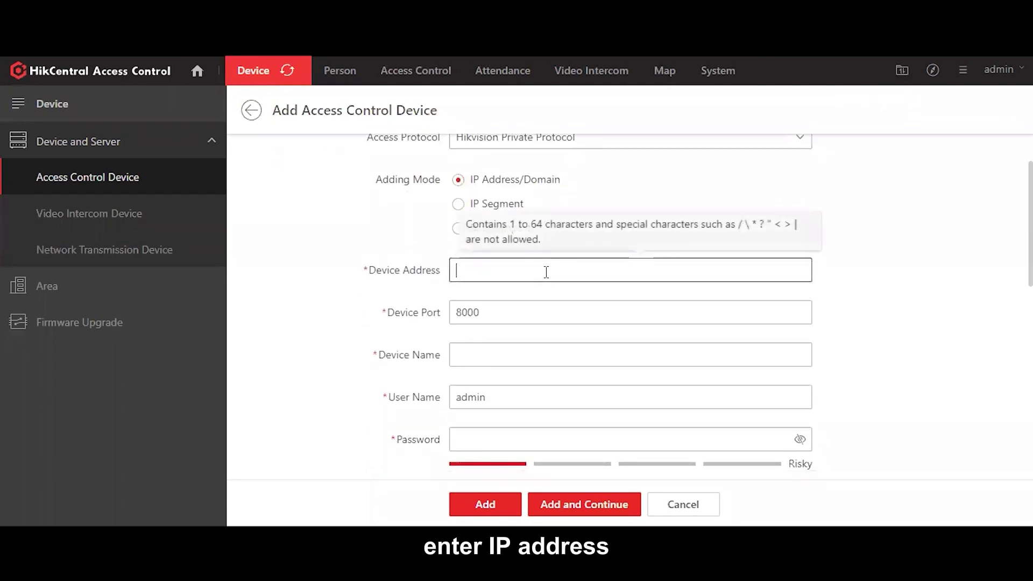
pyautogui.write('192.168.0.42')
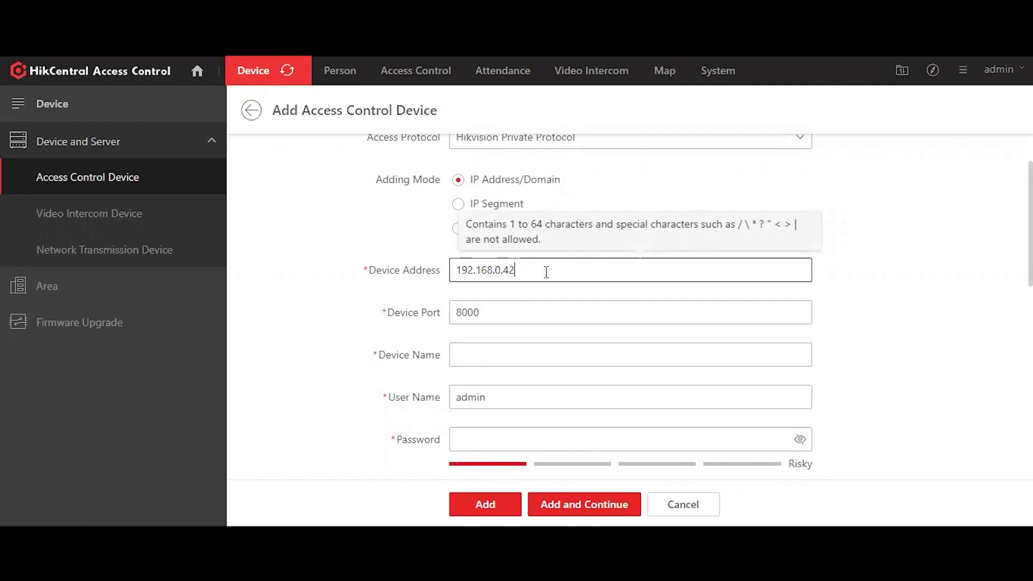
pyautogui.scroll(-4, 546, 272)
pyautogui.click(486, 207)
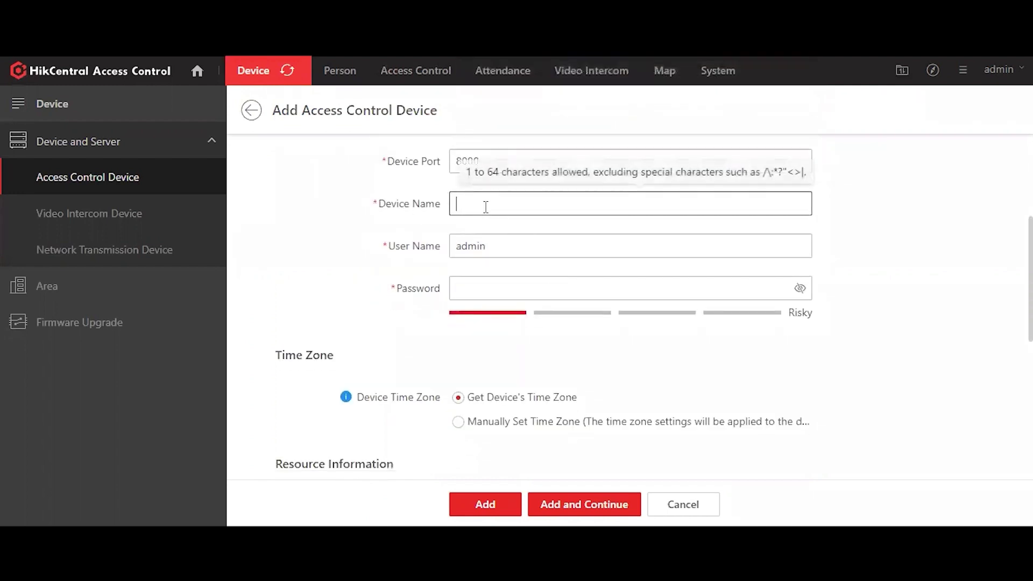
pyautogui.write('Viskor Termial')
# Step: Enter the device user name and password, keep the defaults, and add the device
pyautogui.click(497, 241)
pyautogui.click(519, 285)
pyautogui.write('••')
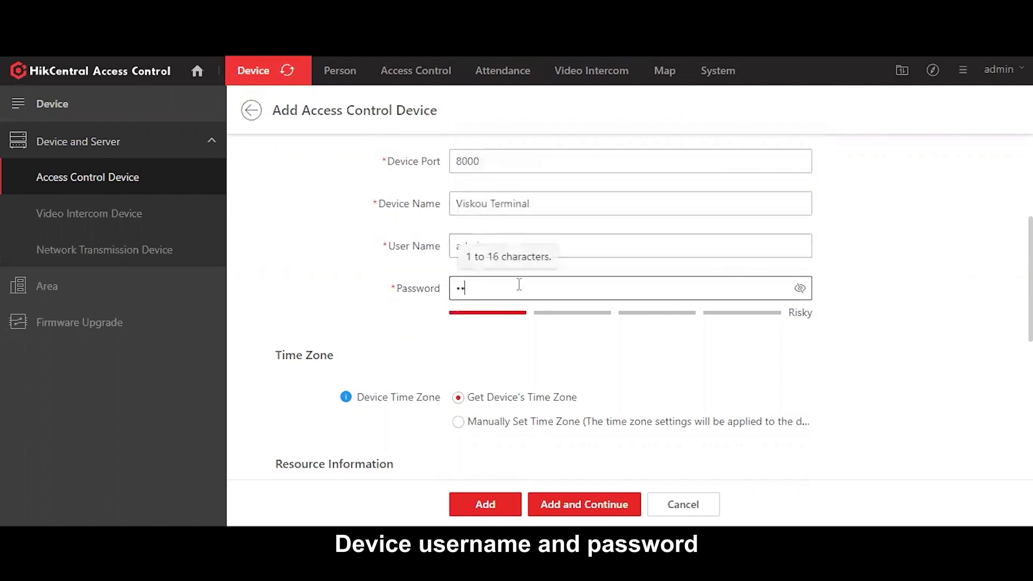
pyautogui.write('••••••')
pyautogui.scroll(-3, 315, 265)
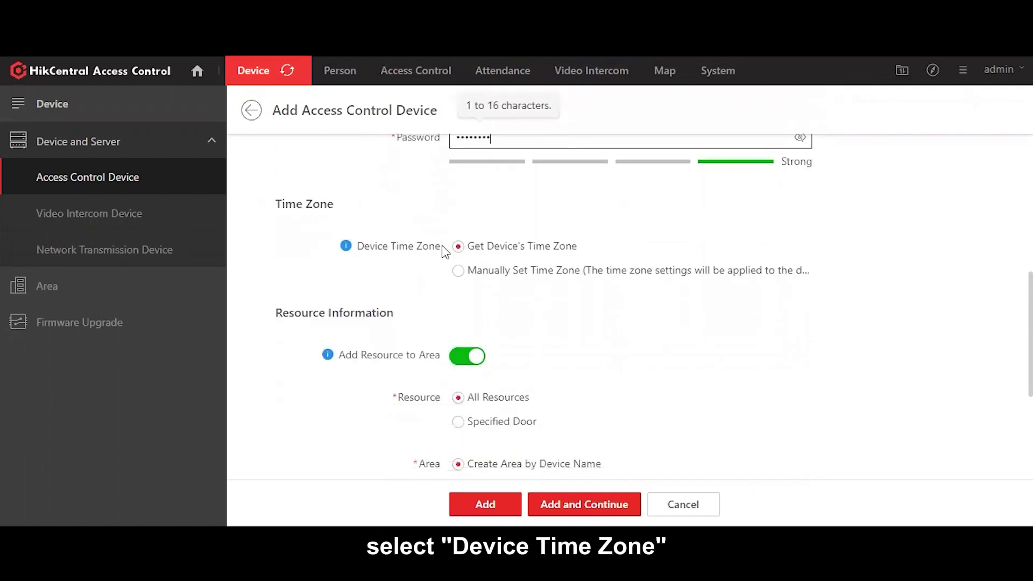
pyautogui.scroll(-3, 627, 284)
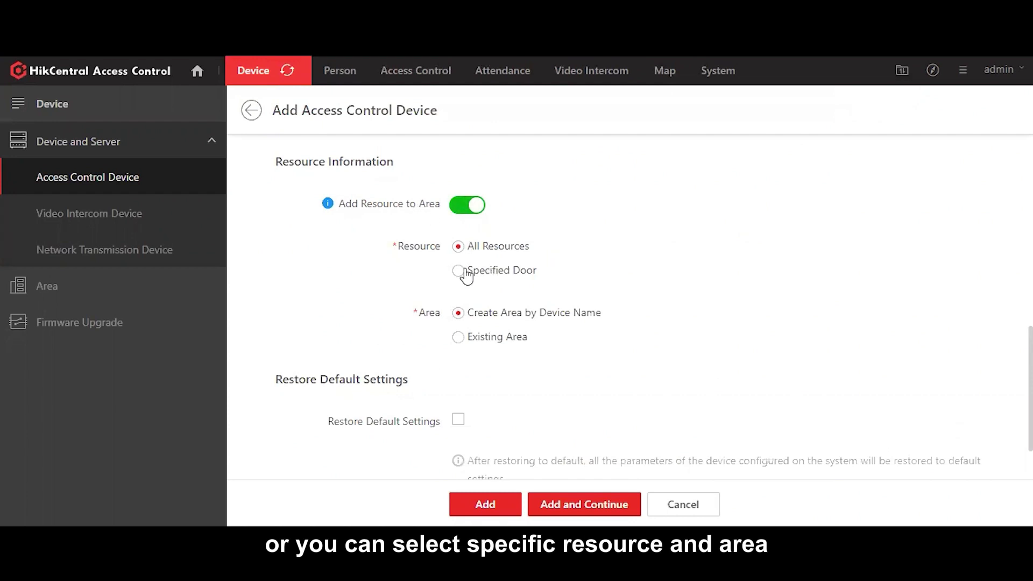
pyautogui.scroll(-1, 398, 310)
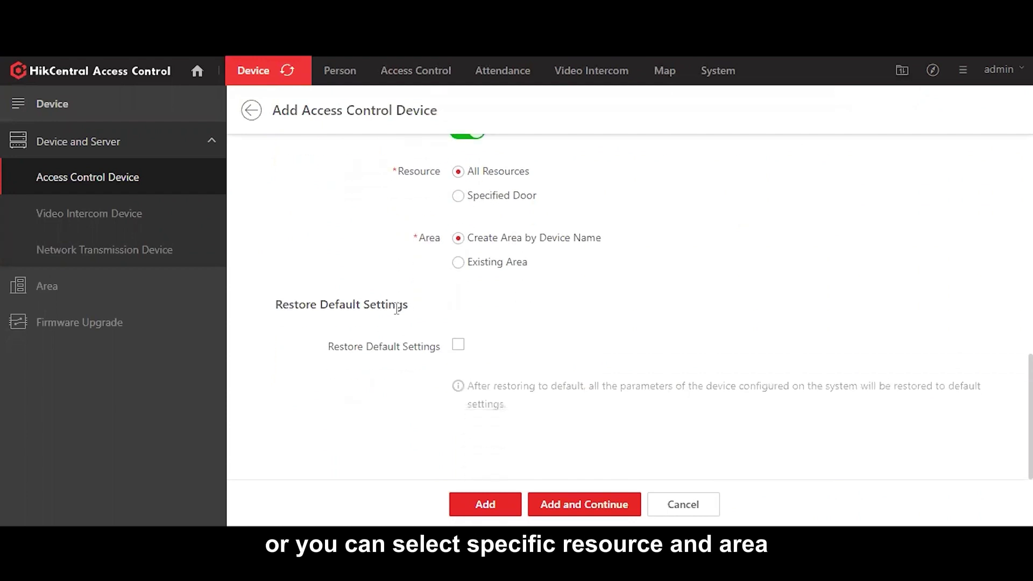
pyautogui.click(511, 500)
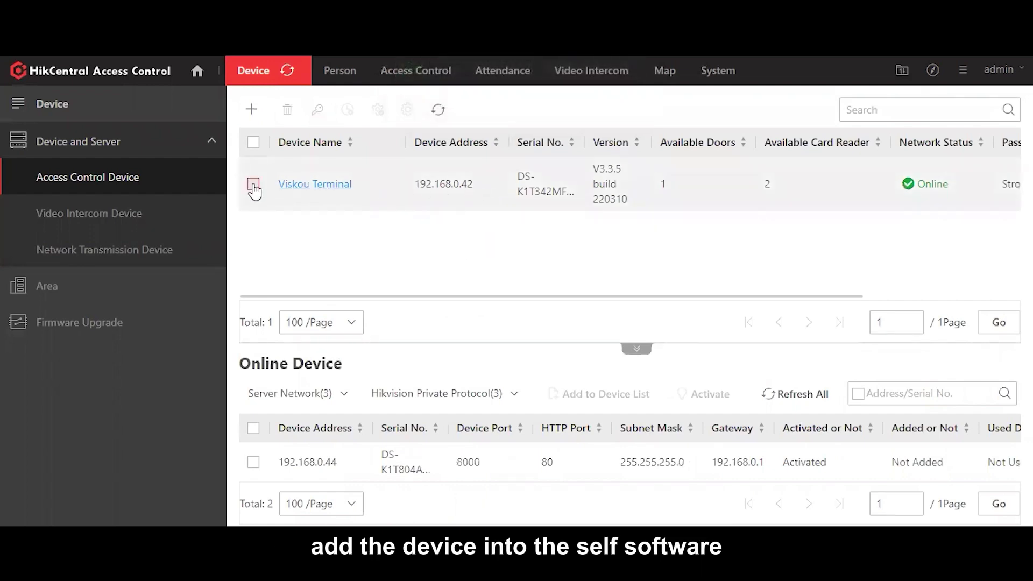
# Step: Rename the top-level Company department to Viskou Technology
pyautogui.click(358, 82)
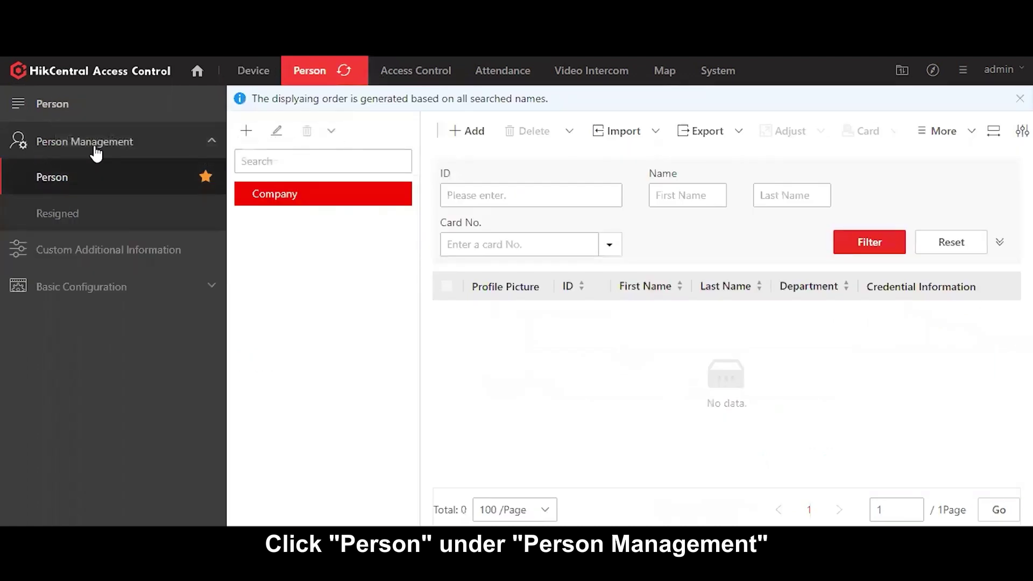
pyautogui.click(69, 183)
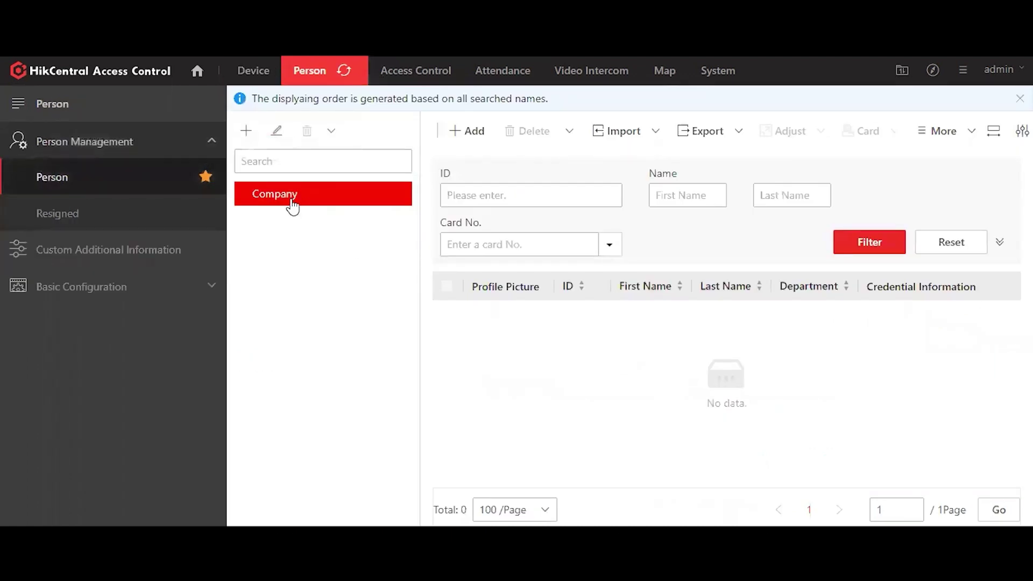
pyautogui.click(277, 132)
pyautogui.write('Viskou Technology')
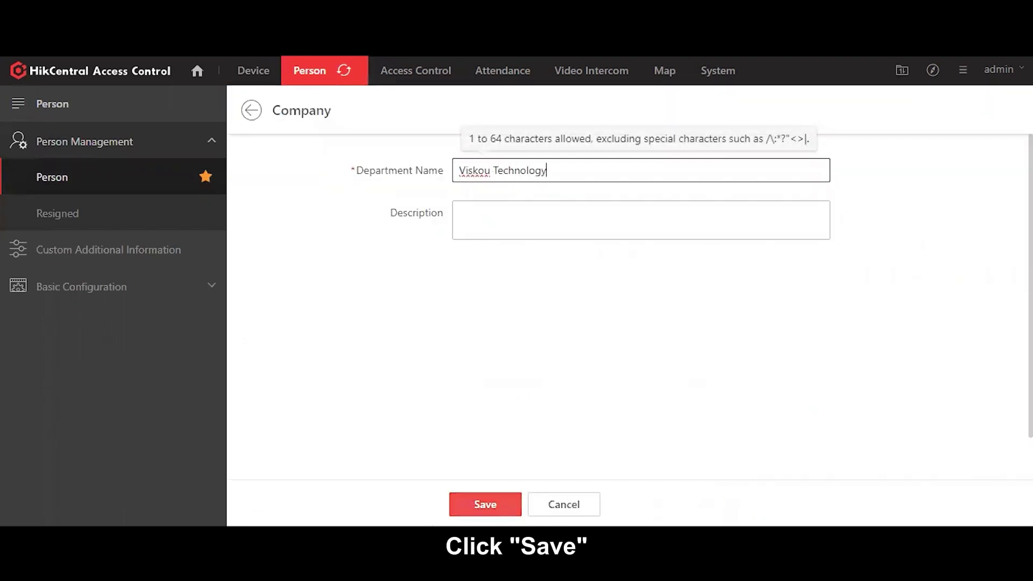
pyautogui.press('Return')
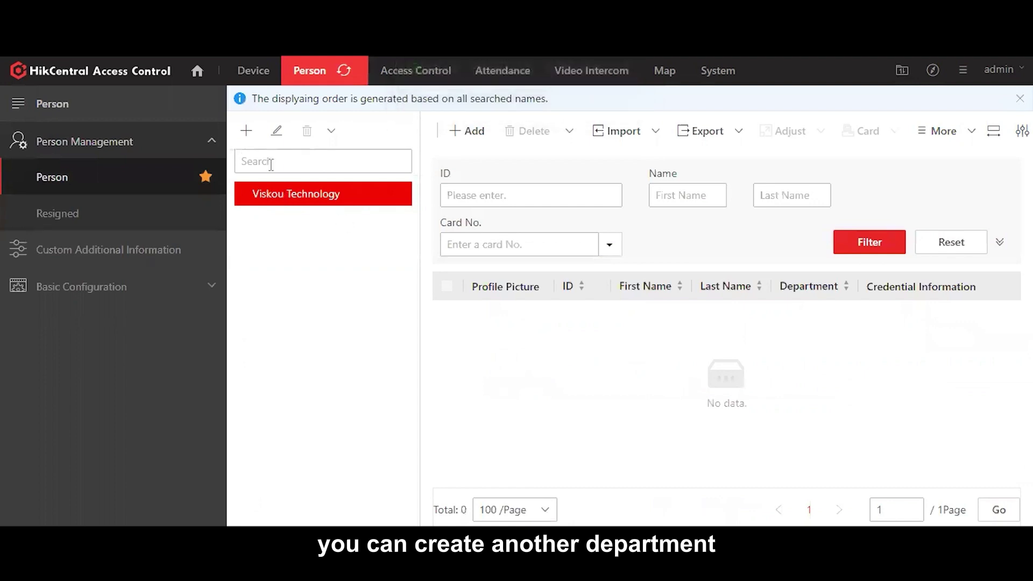
# Step: Add a Technical sub-department under Viskou Technology and start adding a person to it
pyautogui.click(249, 131)
pyautogui.click(504, 213)
pyautogui.write('Tech')
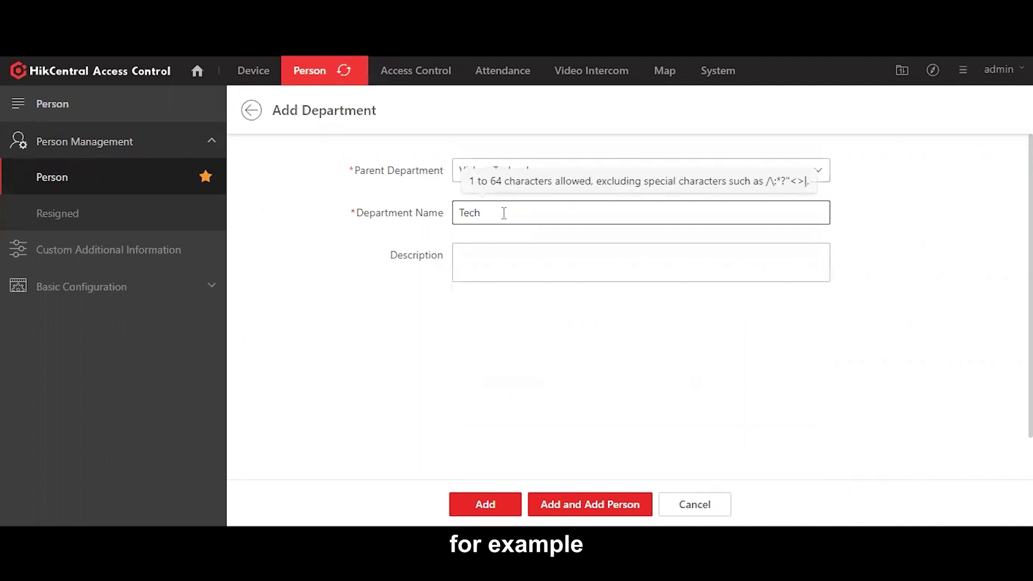
pyautogui.write('no')
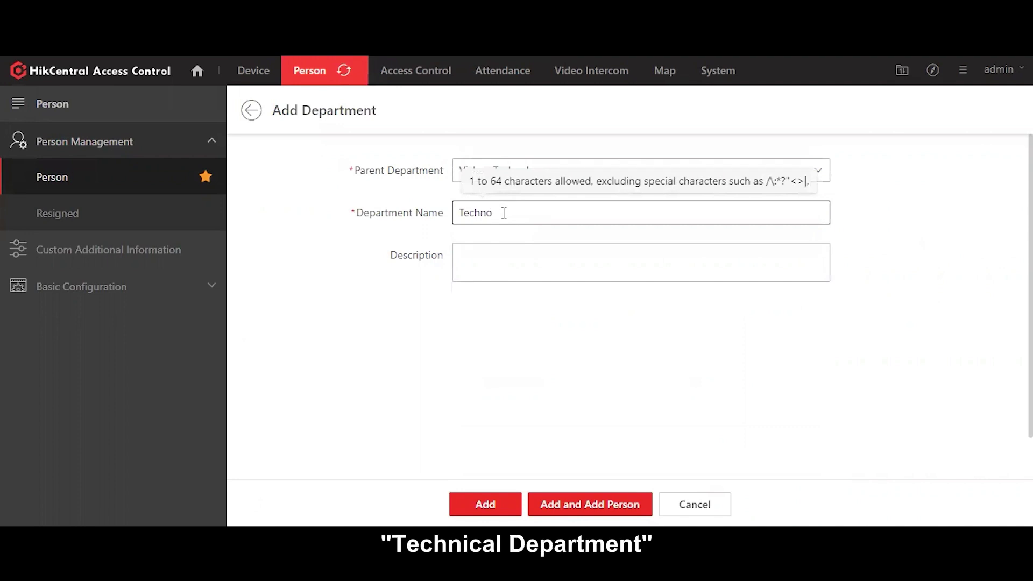
pyautogui.click(486, 504)
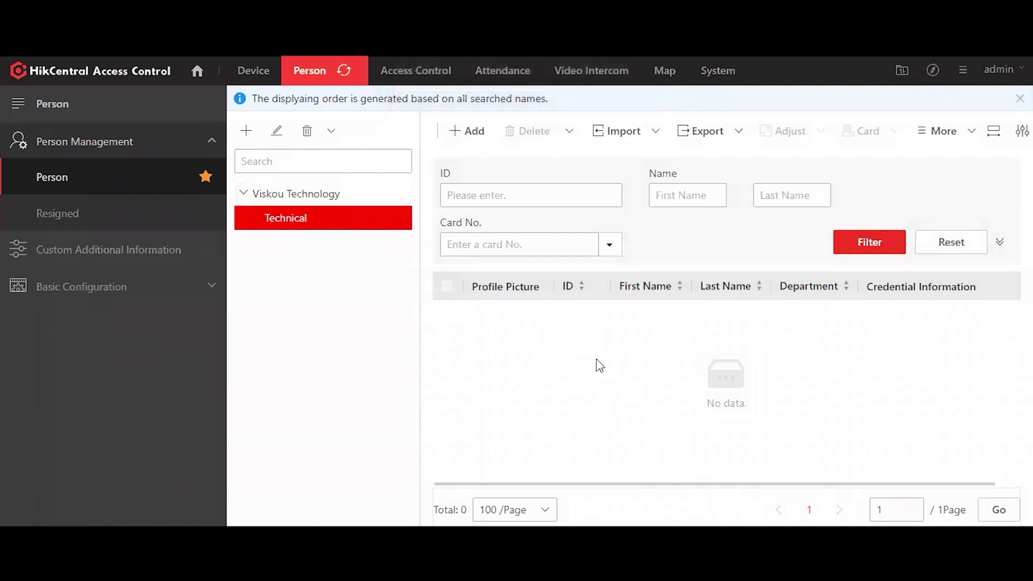
pyautogui.click(473, 139)
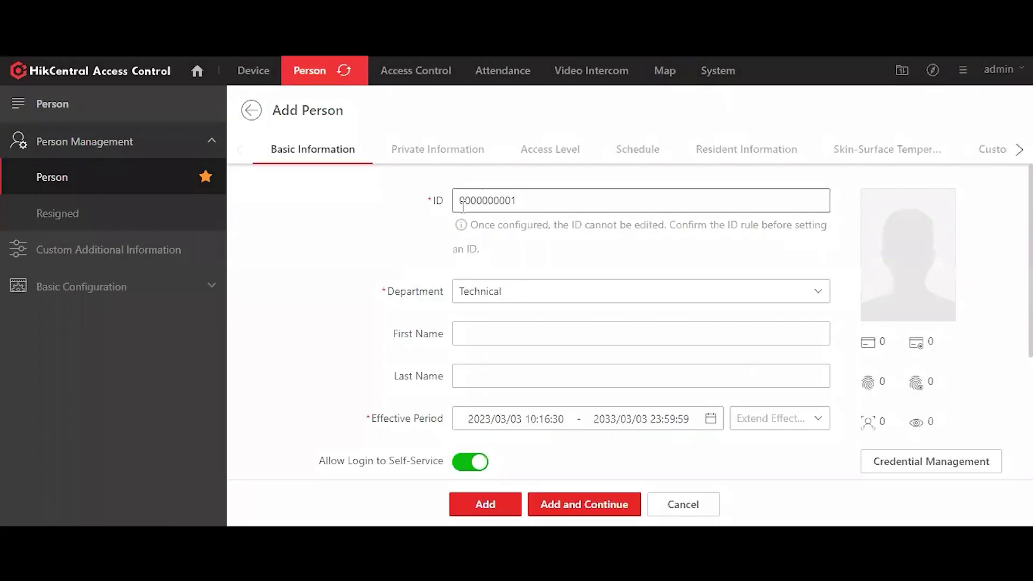
pyautogui.moveTo(539, 201); pyautogui.dragTo(421, 207)
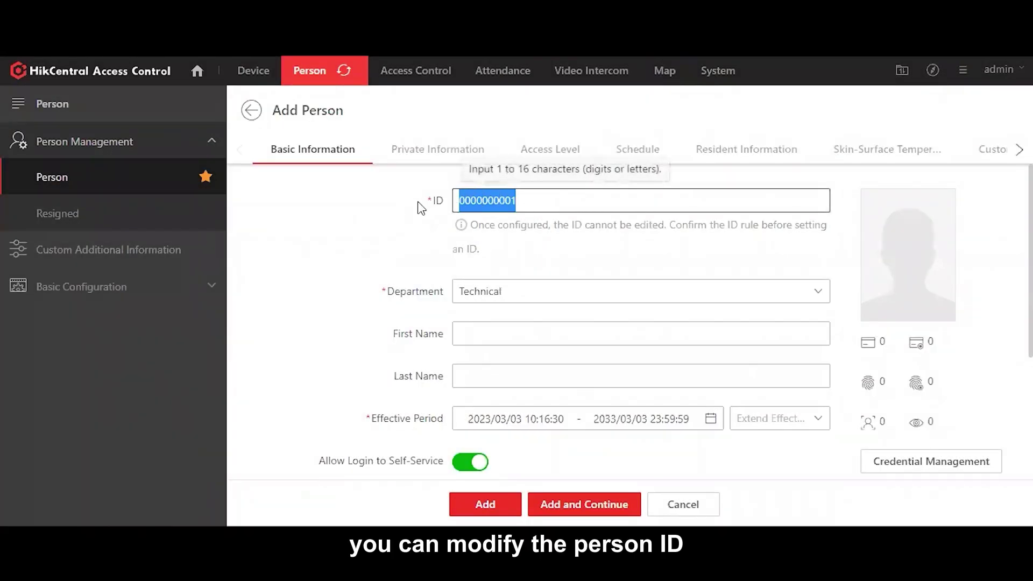
pyautogui.scroll(-2, 439, 256)
pyautogui.click(469, 265)
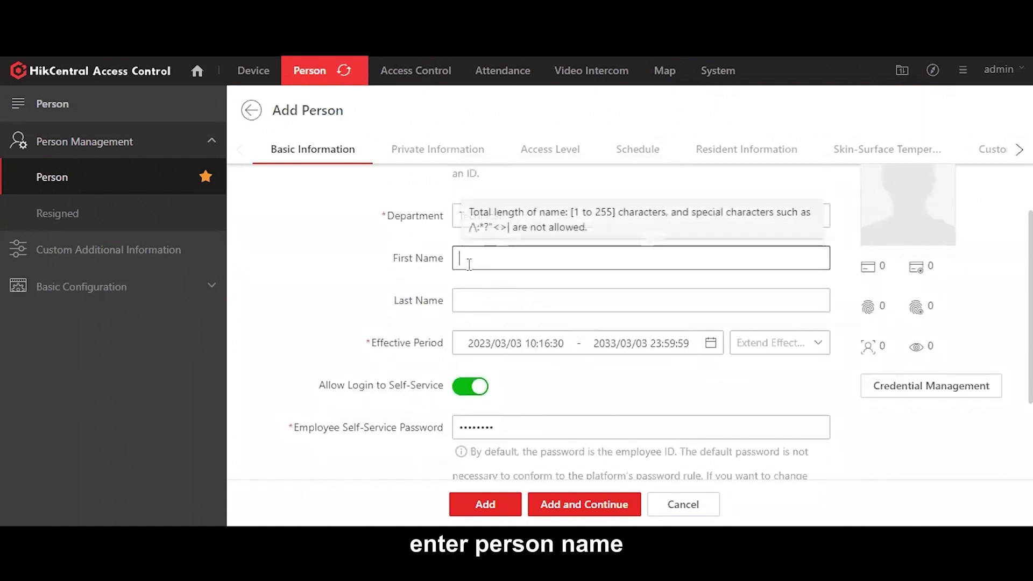
pyautogui.press('Tab')
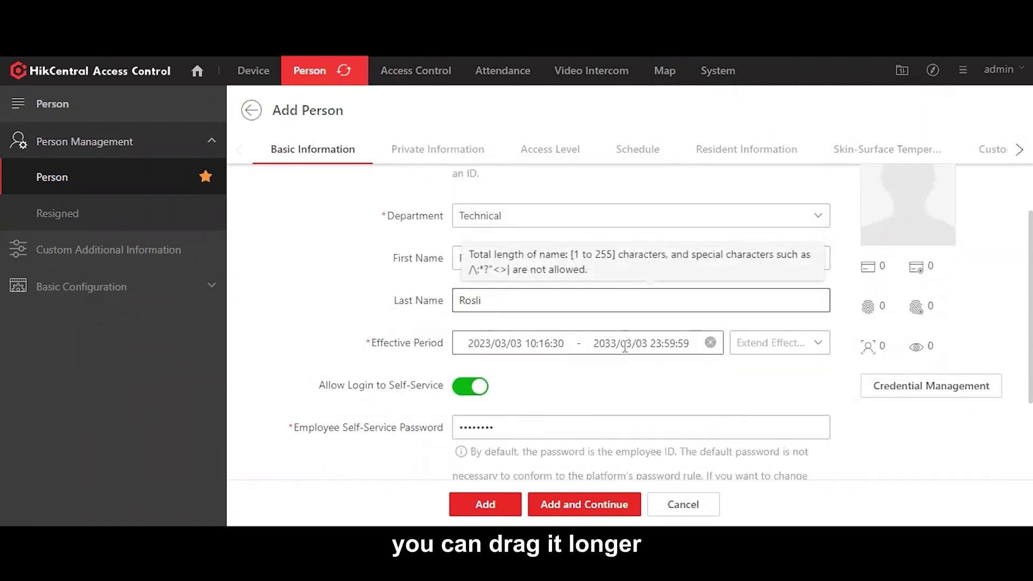
# Step: Leave the 2023/03/03–2033/03/03 effective period unchanged and turn off self-service login
pyautogui.click(597, 343)
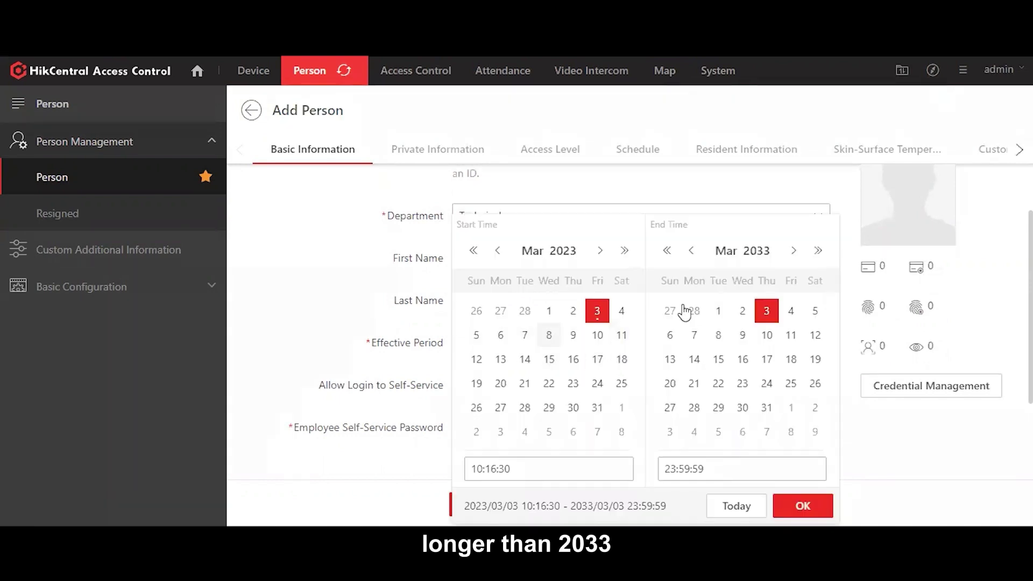
pyautogui.click(420, 306)
pyautogui.scroll(-2, 387, 315)
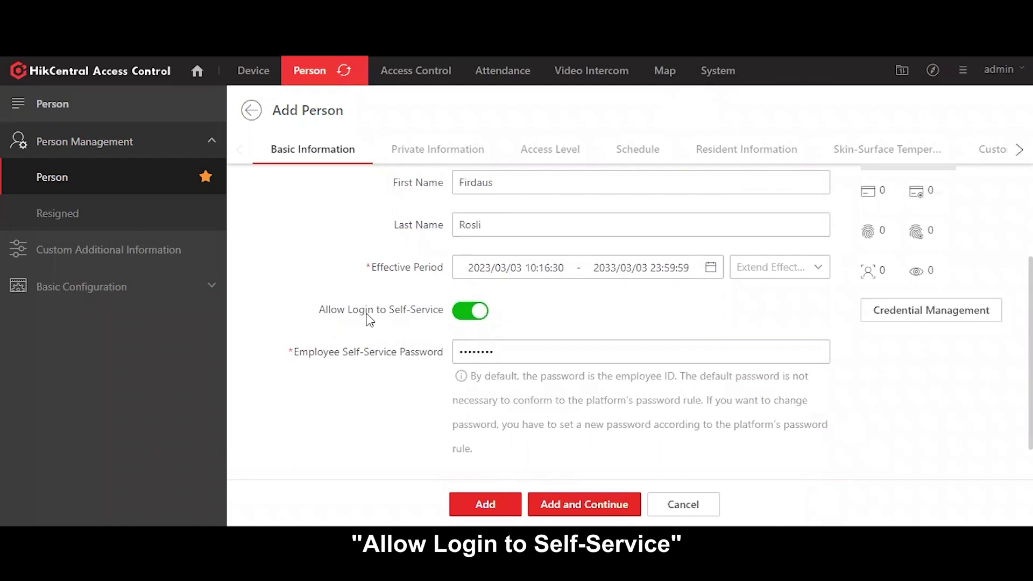
pyautogui.click(477, 312)
pyautogui.scroll(2, 818, 334)
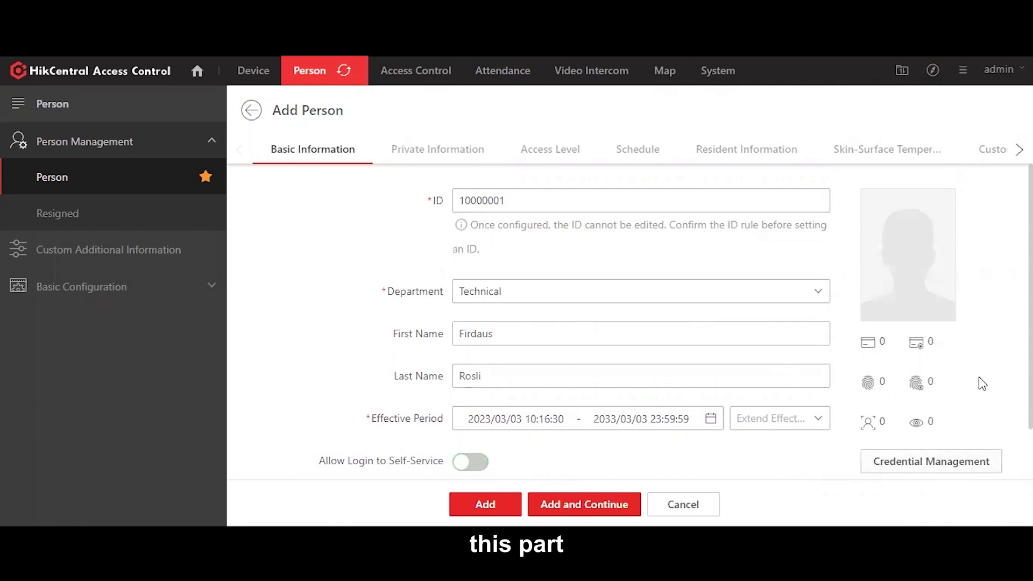
pyautogui.moveTo(951, 214)
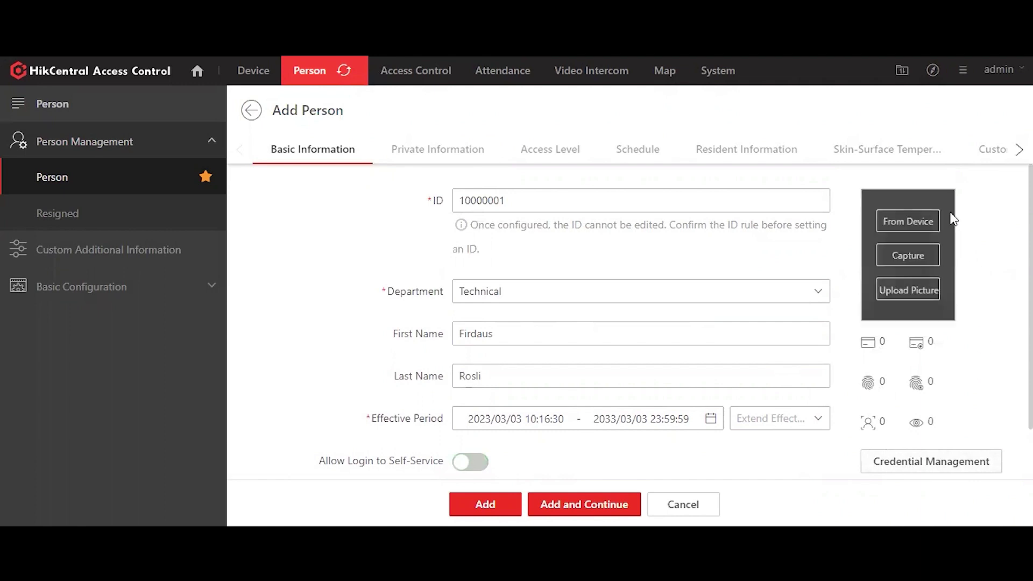
# Step: Attempt a face capture from Viskou Terminal, then cancel the capture window
pyautogui.click(904, 228)
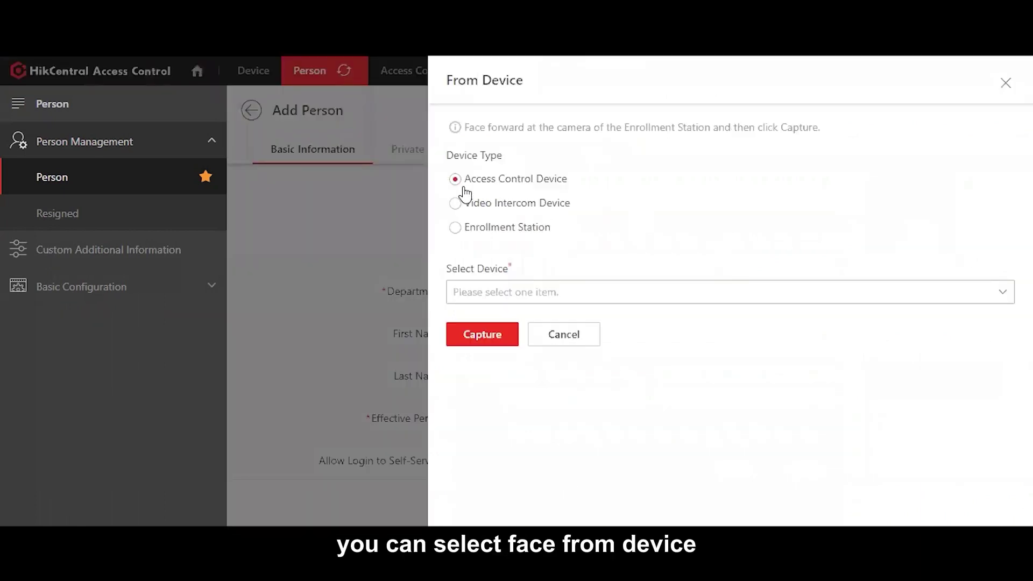
pyautogui.click(605, 294)
pyautogui.click(466, 322)
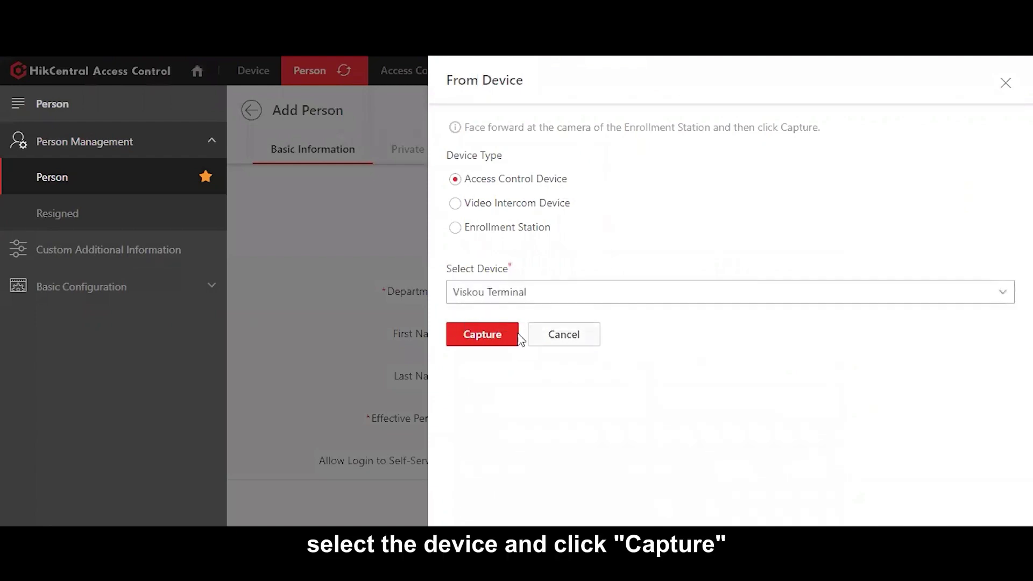
pyautogui.click(500, 337)
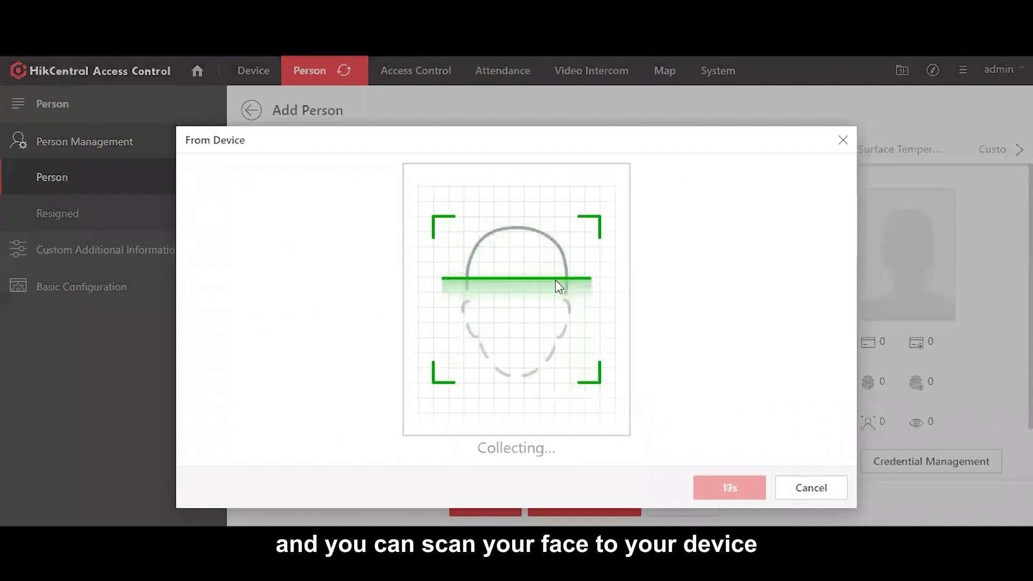
pyautogui.click(810, 489)
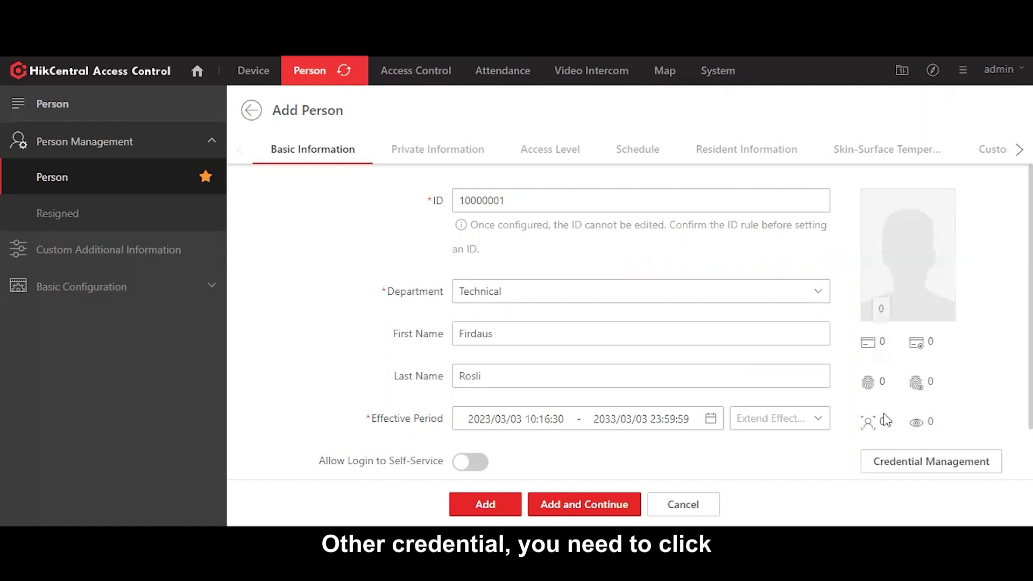
# Step: Add a Normal Card credential to the person with a manually entered card number
pyautogui.click(978, 469)
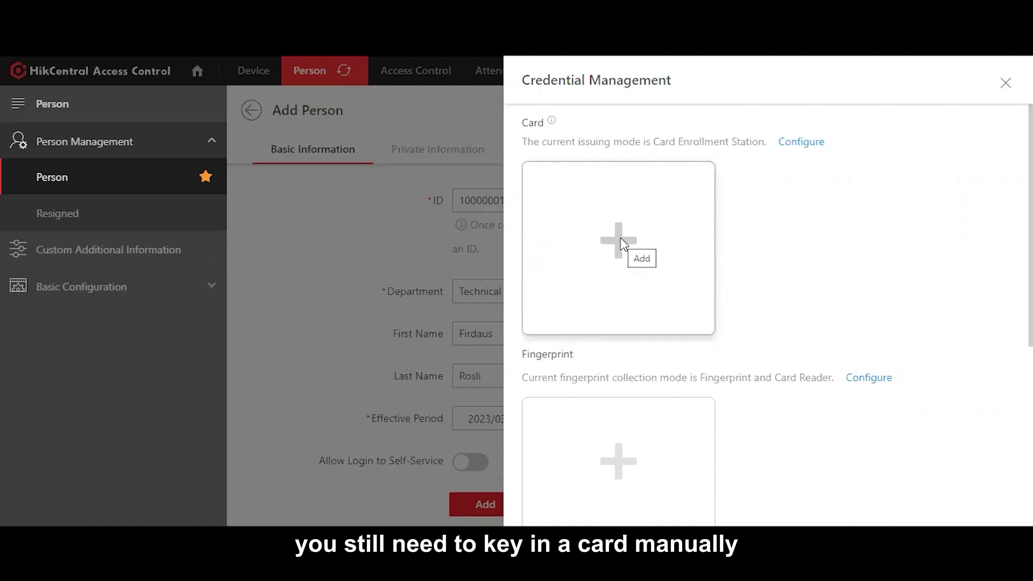
pyautogui.click(688, 192)
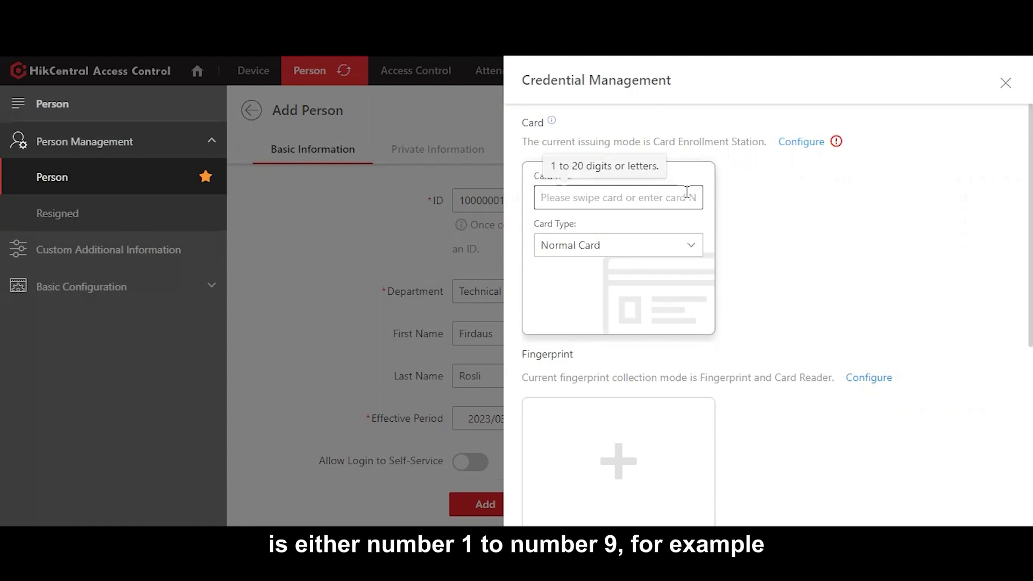
pyautogui.click(740, 261)
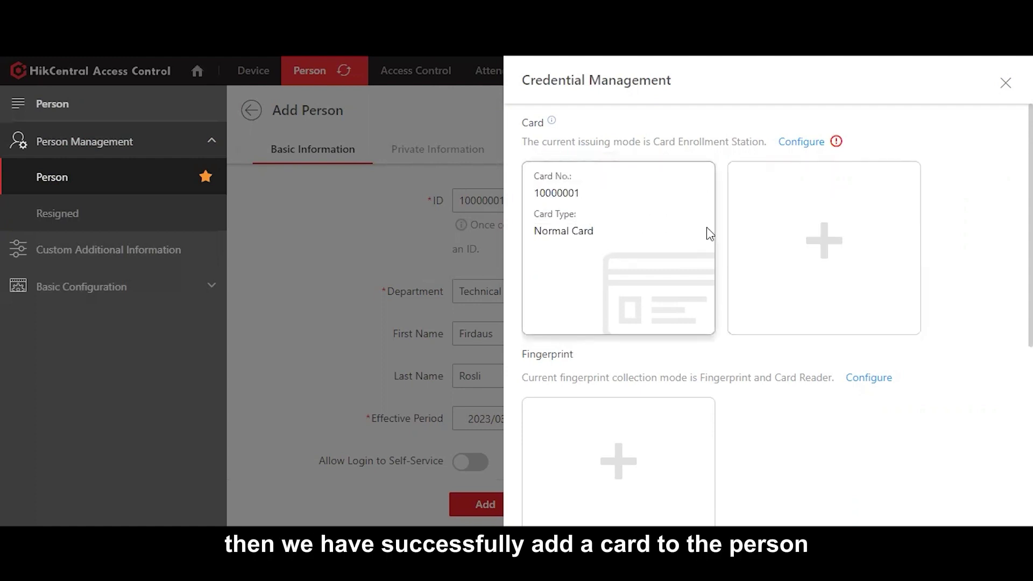
pyautogui.scroll(-3, 708, 229)
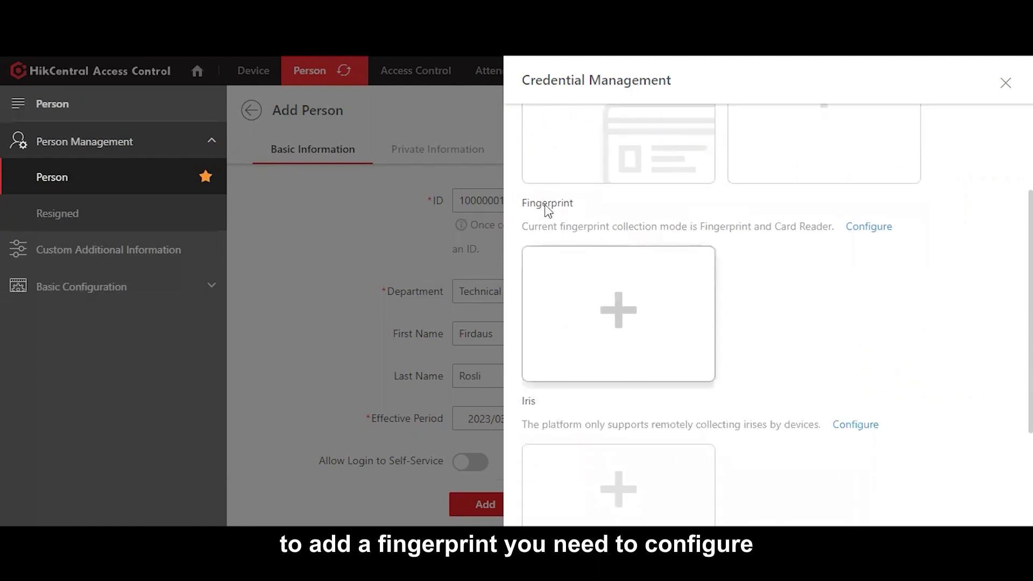
# Step: Set Viskou Terminal as the fingerprint collection device, then cancel the fingerprint capture
pyautogui.click(877, 228)
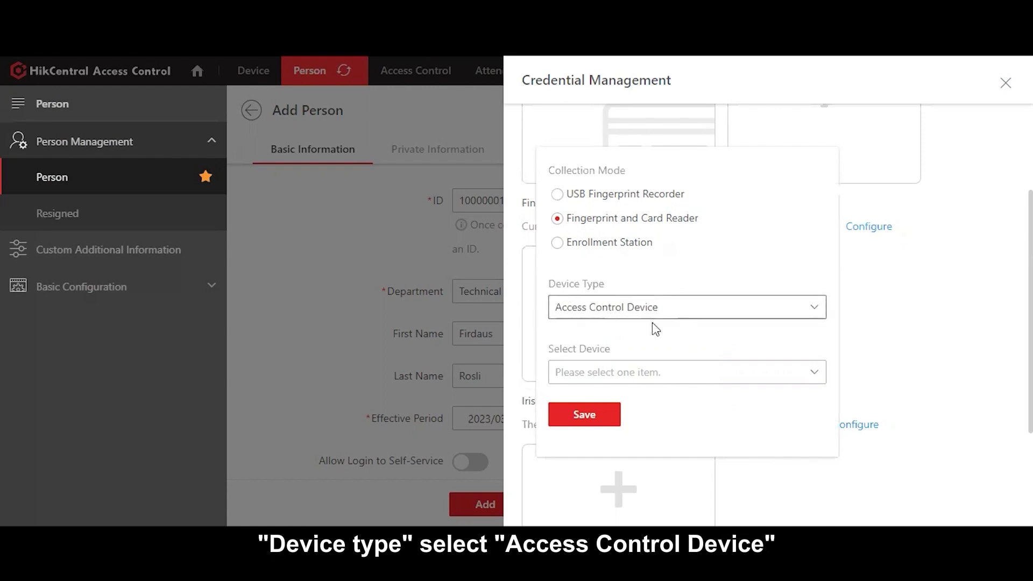
pyautogui.click(590, 374)
pyautogui.click(595, 400)
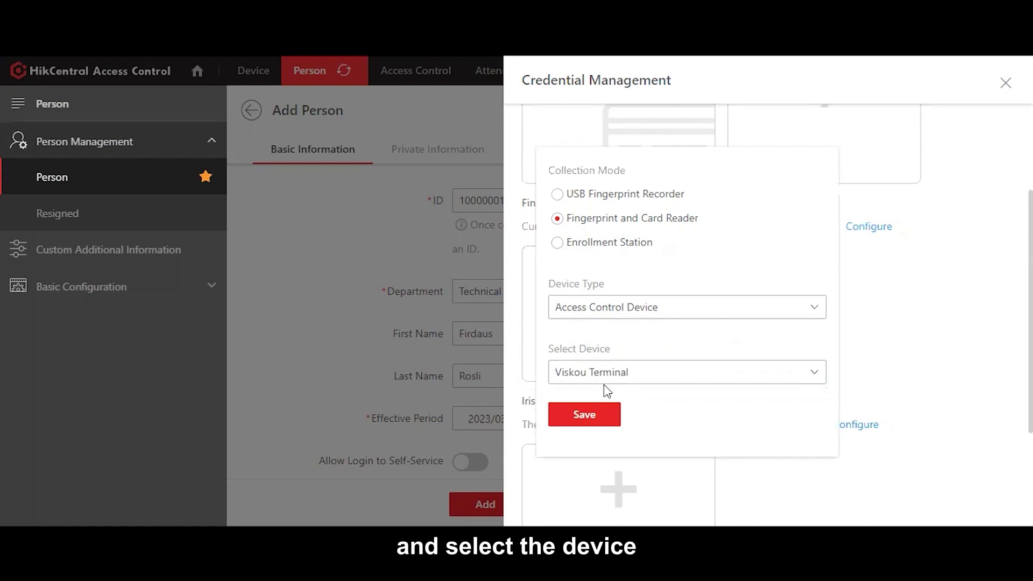
pyautogui.click(585, 414)
pyautogui.click(633, 326)
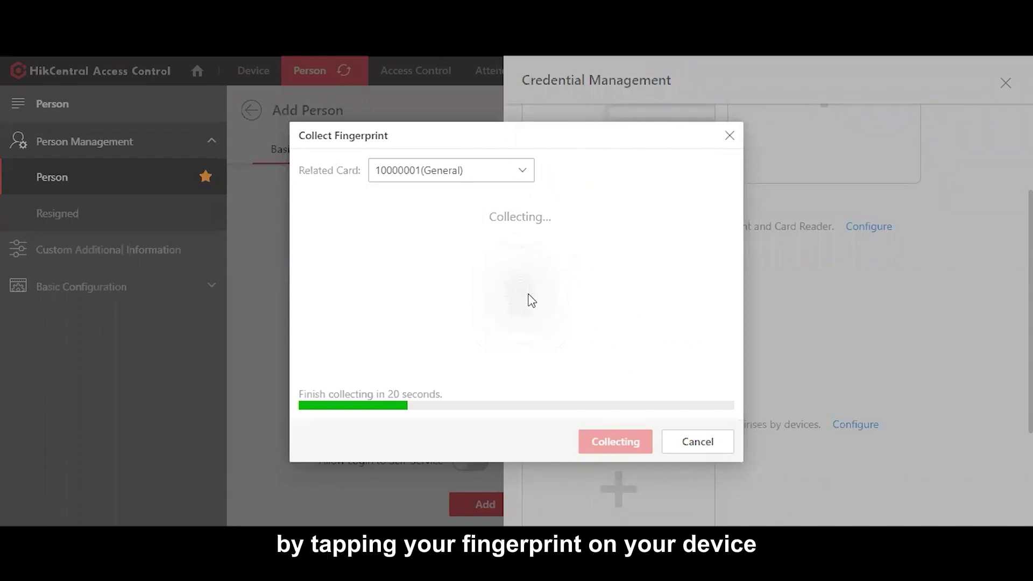
pyautogui.click(696, 436)
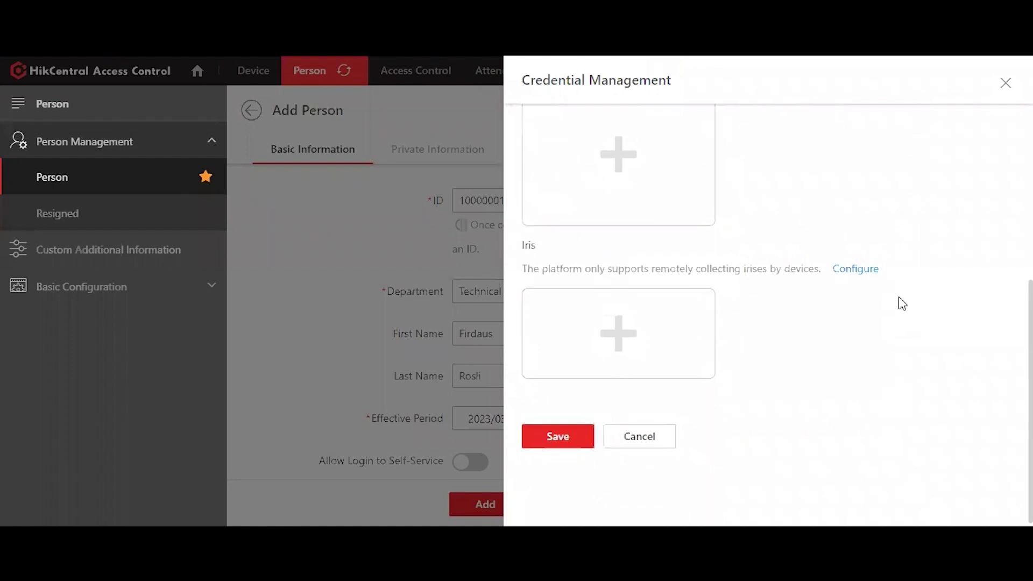
# Step: Save the credentials, add the person to Technical, and go to access control
pyautogui.click(558, 426)
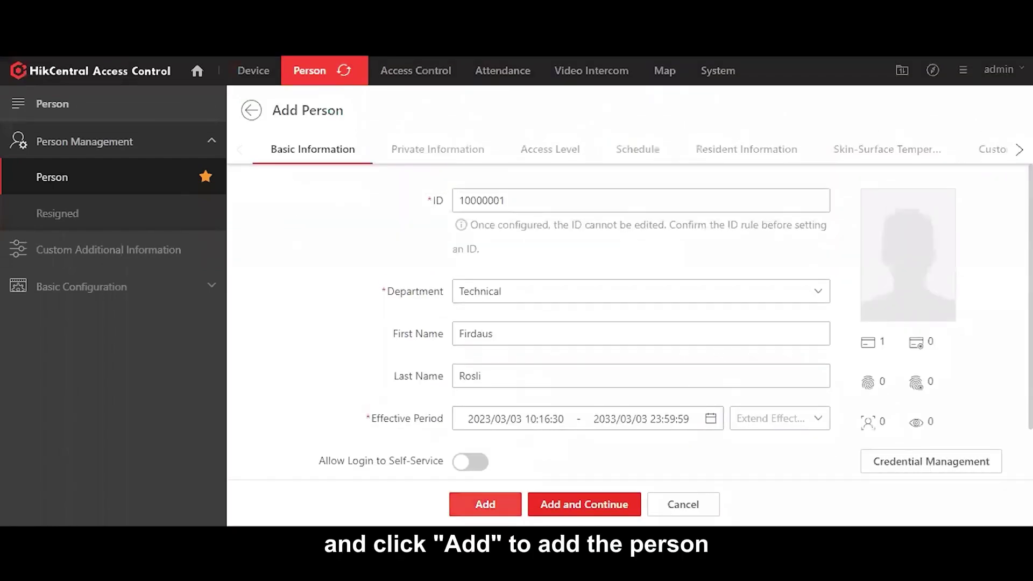
pyautogui.click(485, 504)
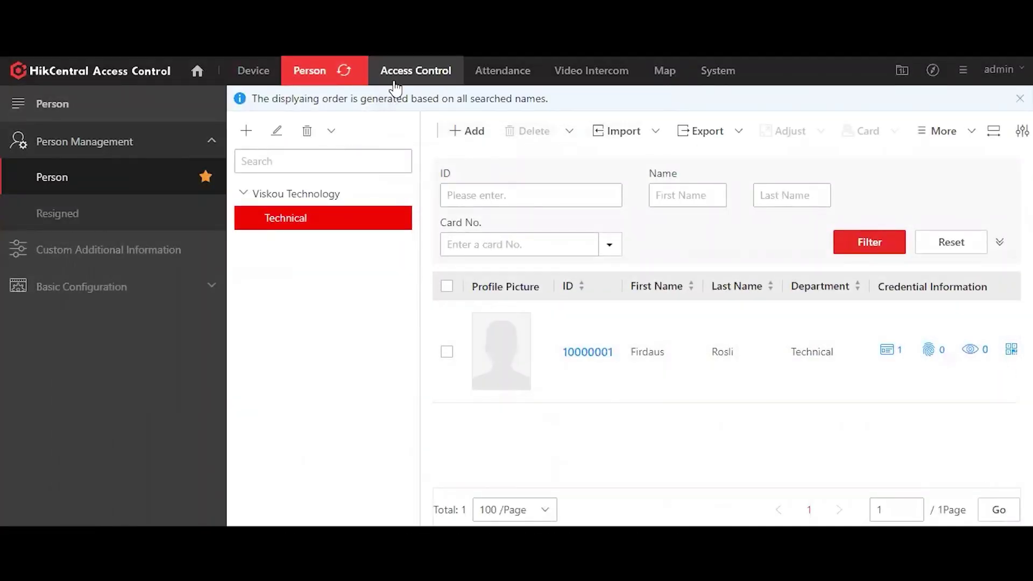
pyautogui.click(426, 81)
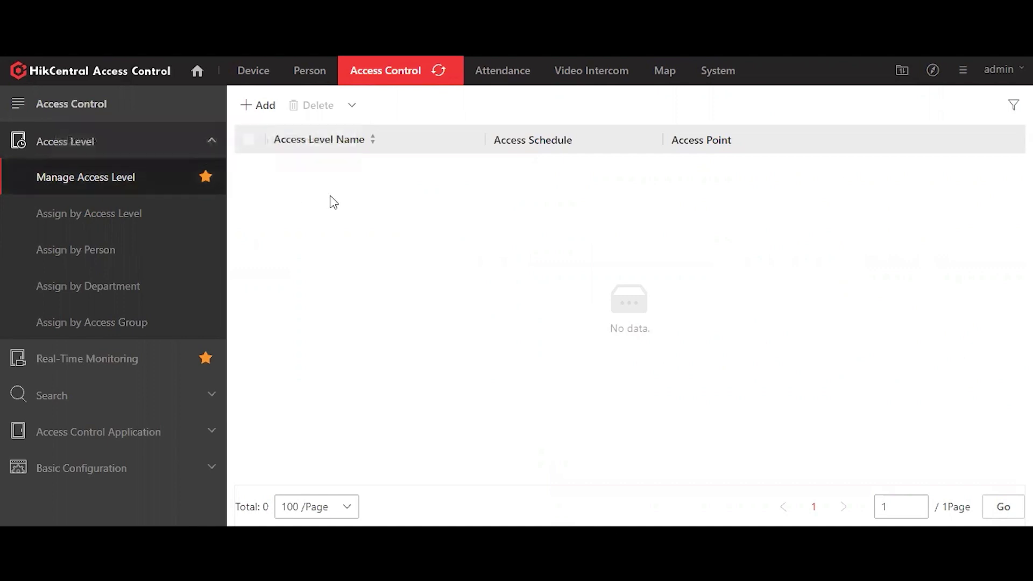
# Step: Name a new access level Viskou Access Level and select Door 01 on Viskou Terminal
pyautogui.click(262, 110)
pyautogui.click(491, 171)
pyautogui.write('Viskou Access Level')
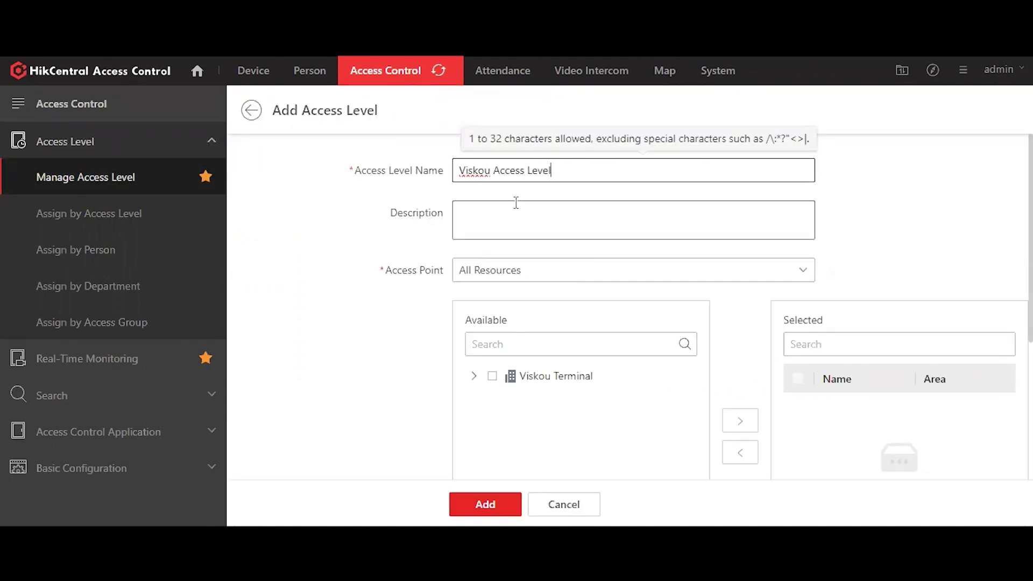
pyautogui.click(513, 207)
pyautogui.scroll(-2, 351, 226)
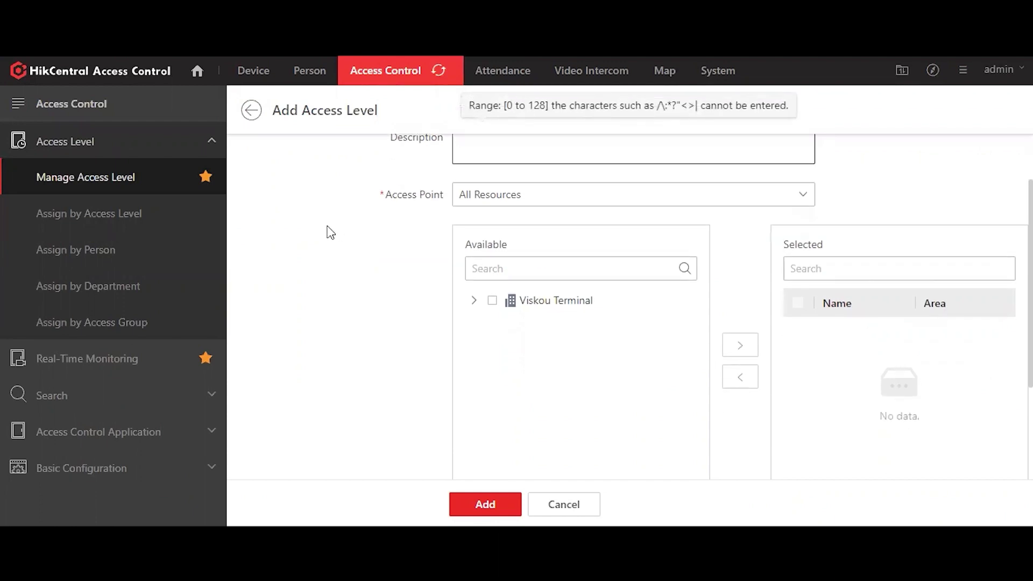
pyautogui.click(515, 203)
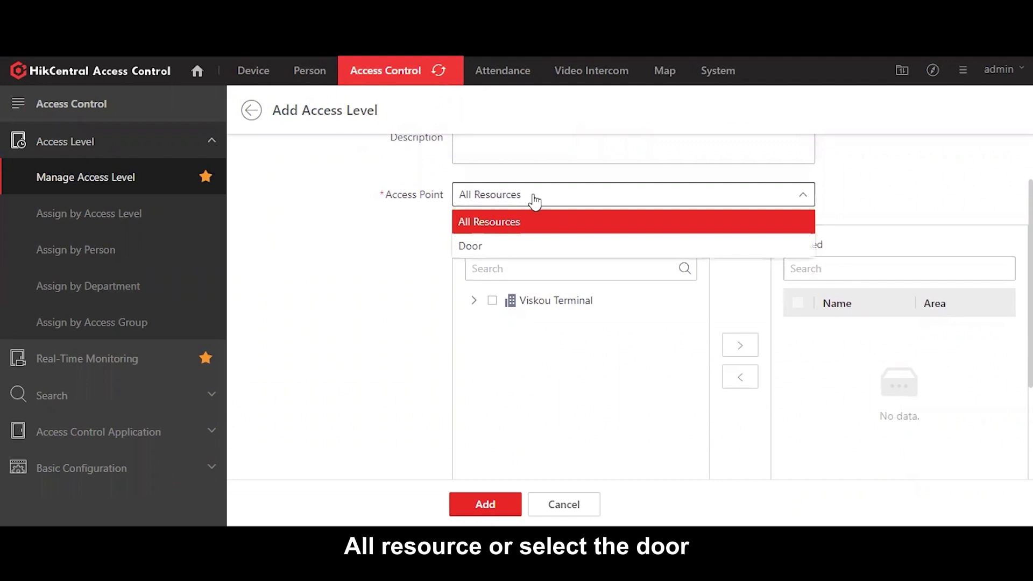
pyautogui.click(487, 221)
pyautogui.click(492, 301)
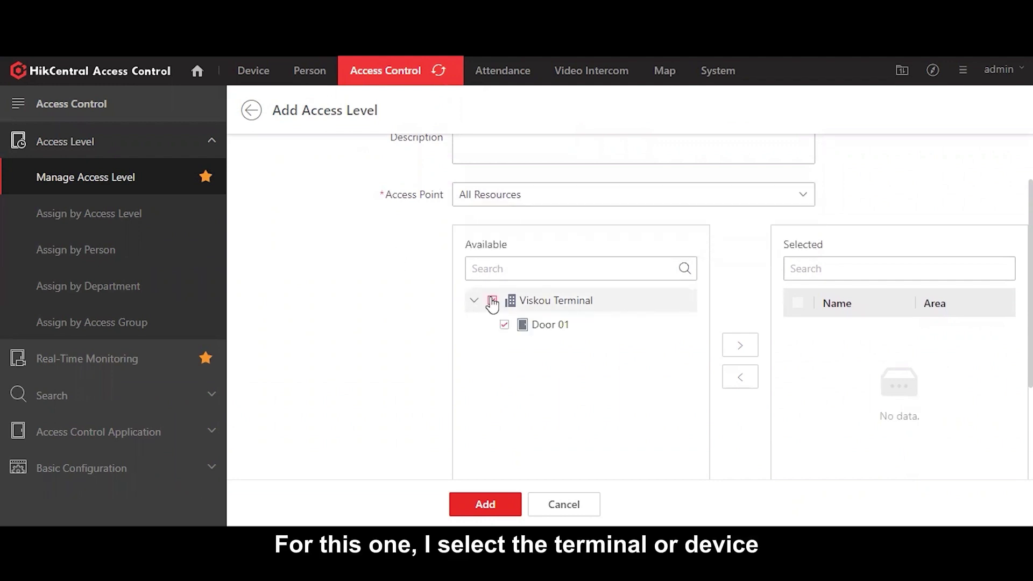
pyautogui.click(748, 349)
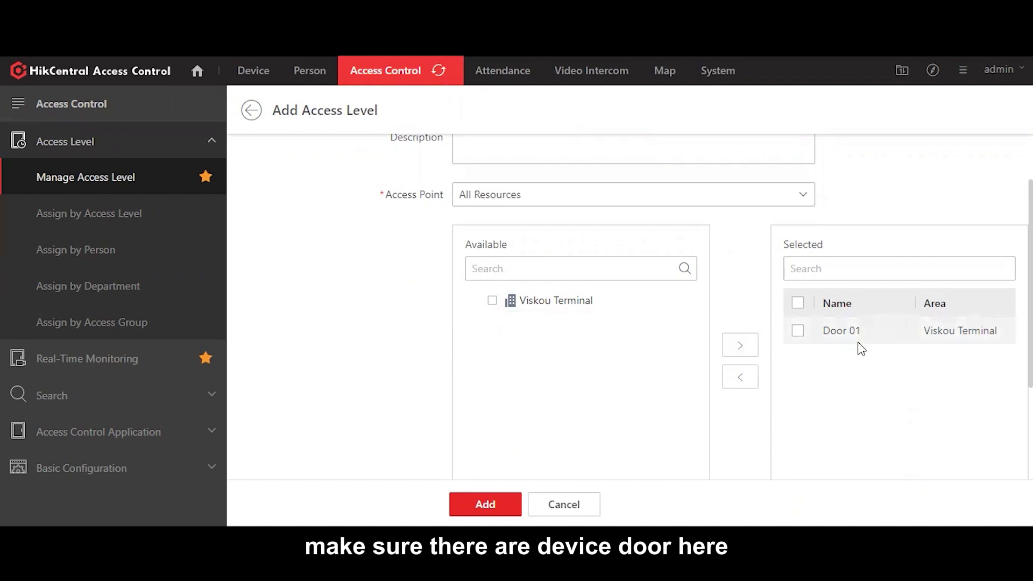
# Step: Keep the All-Day Template schedule, discard a new template draft, and create the access level
pyautogui.scroll(-2, 858, 348)
pyautogui.scroll(-1, 860, 338)
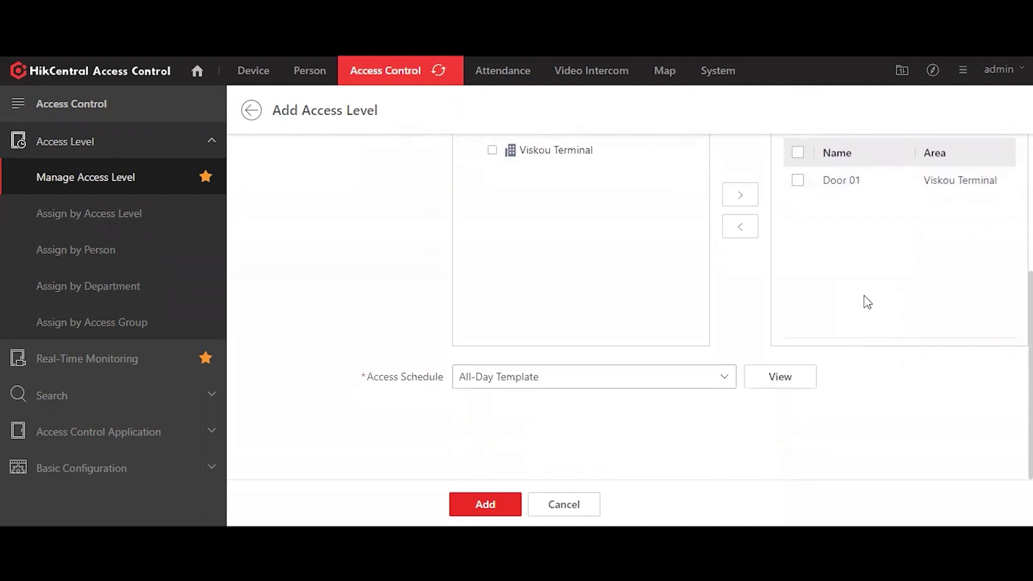
pyautogui.click(689, 380)
pyautogui.click(497, 429)
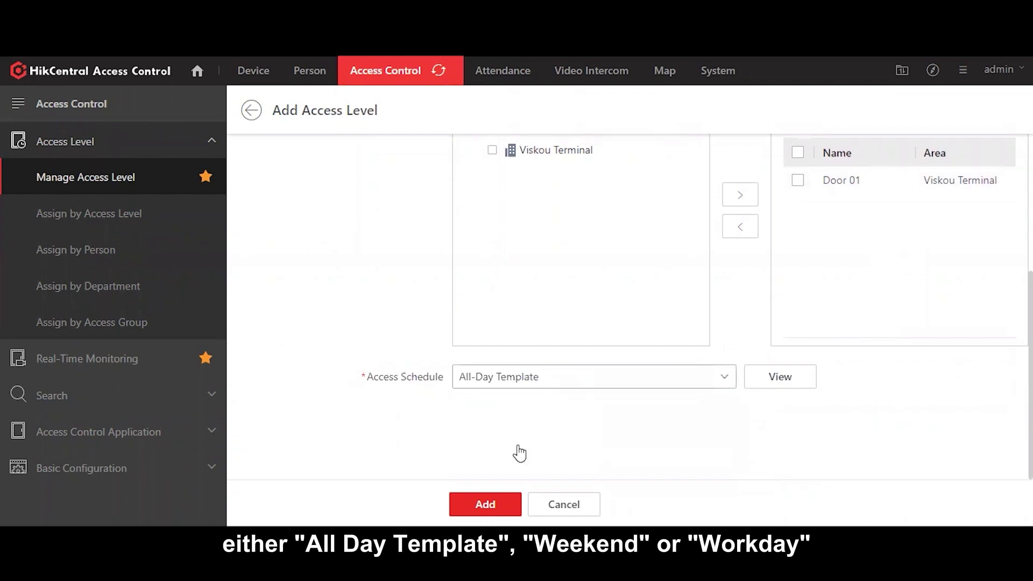
pyautogui.click(538, 380)
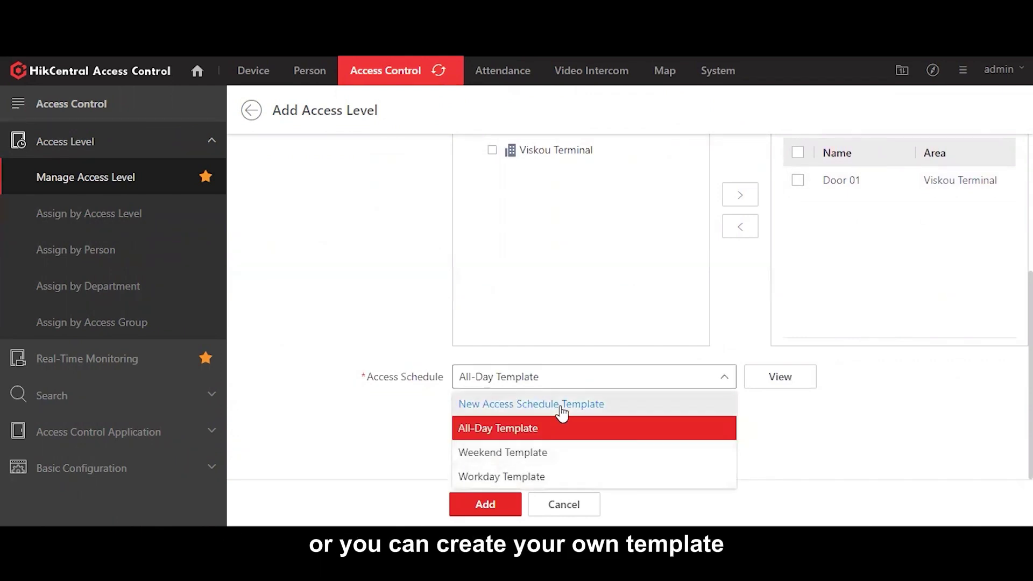
pyautogui.click(560, 406)
pyautogui.scroll(-3, 812, 310)
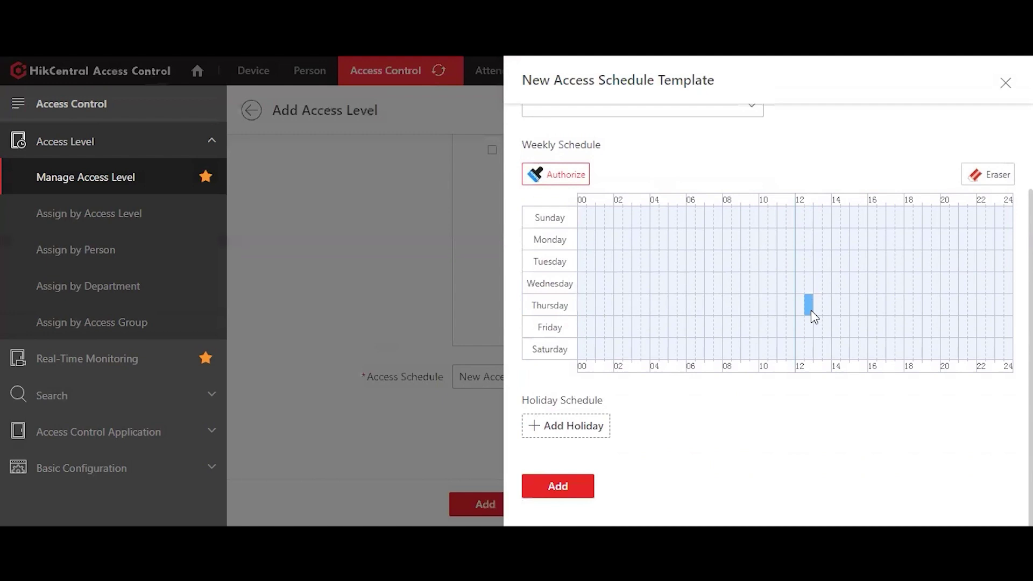
pyautogui.scroll(3, 813, 310)
pyautogui.click(1006, 83)
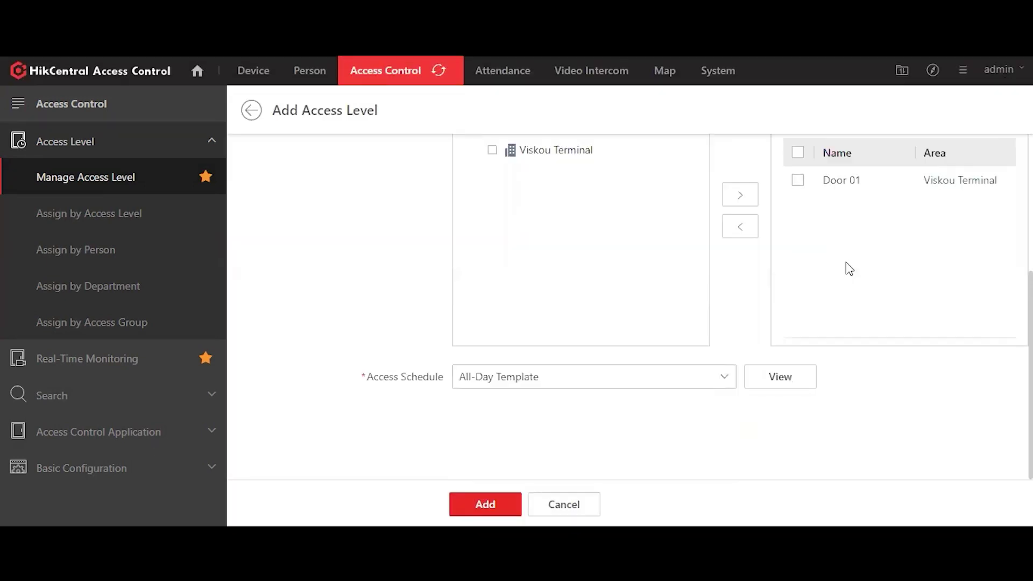
pyautogui.click(480, 500)
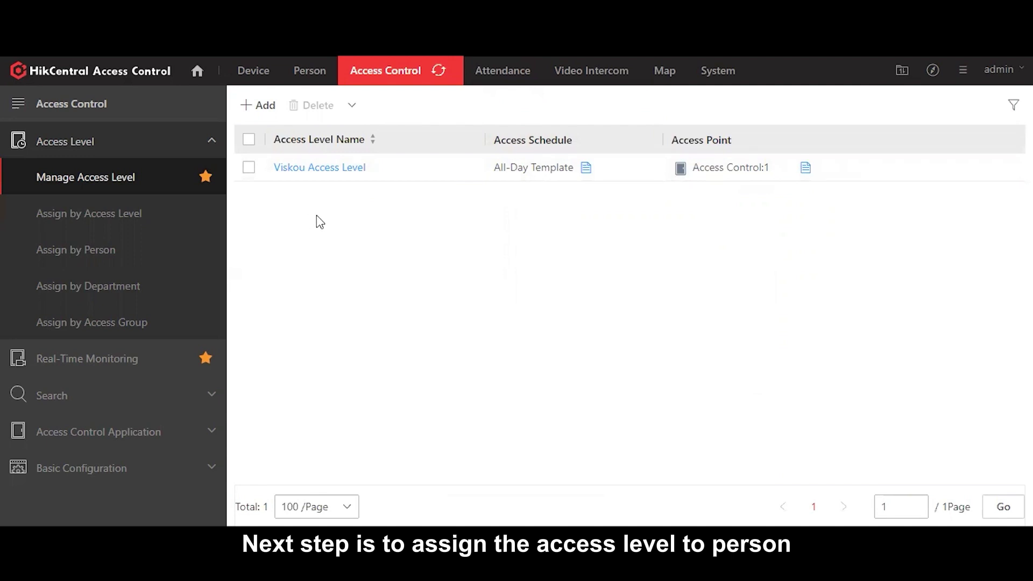
# Step: Browse Technical department people for Viskou Access Level without assigning, then switch to Assign by Person
pyautogui.click(91, 214)
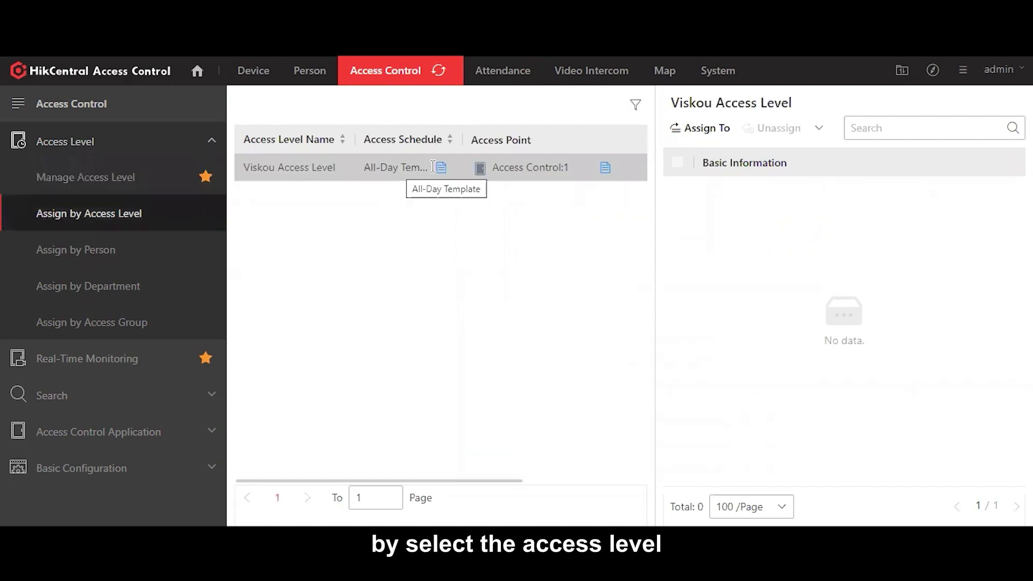
pyautogui.click(706, 132)
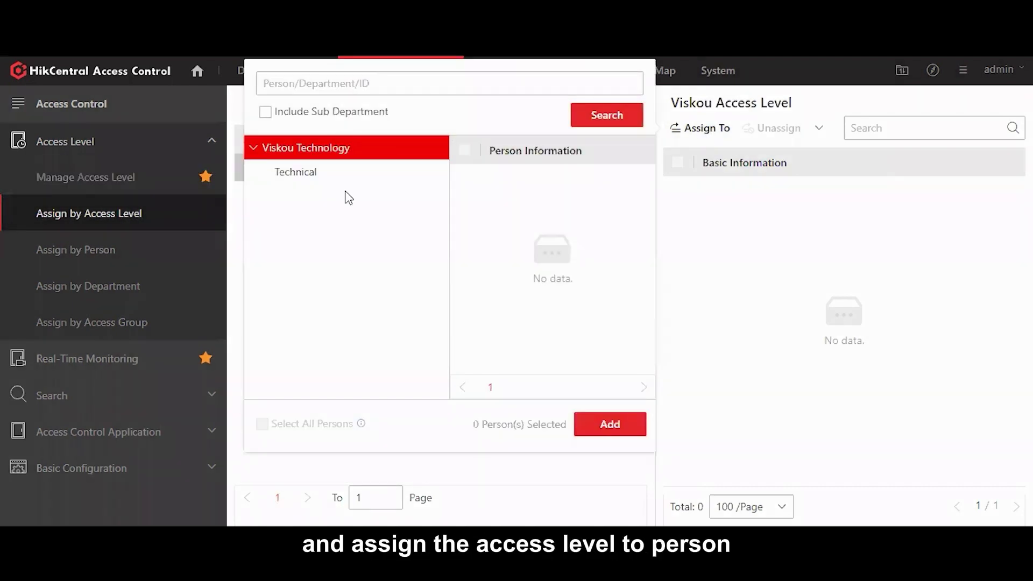
pyautogui.click(289, 180)
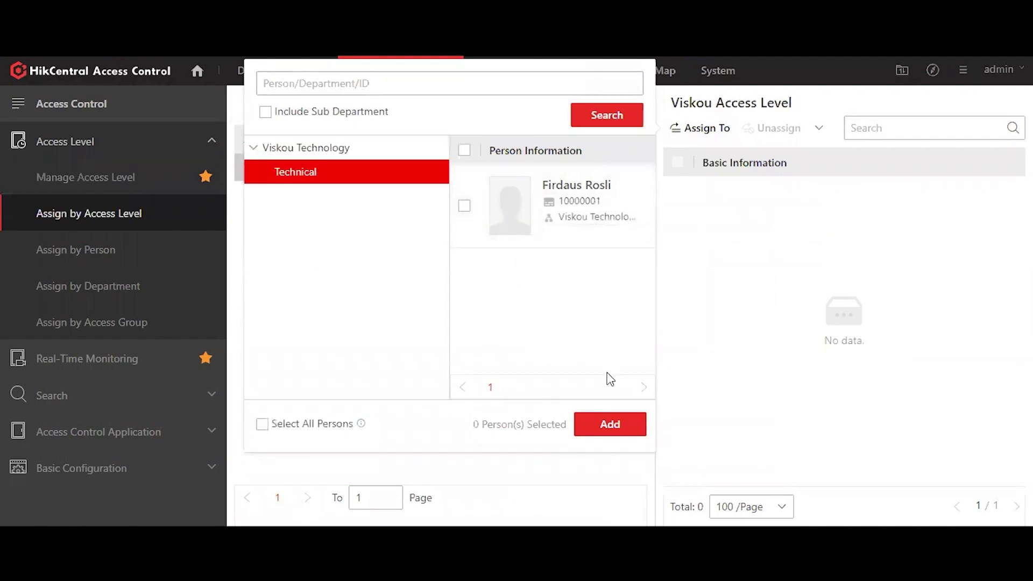
pyautogui.click(747, 256)
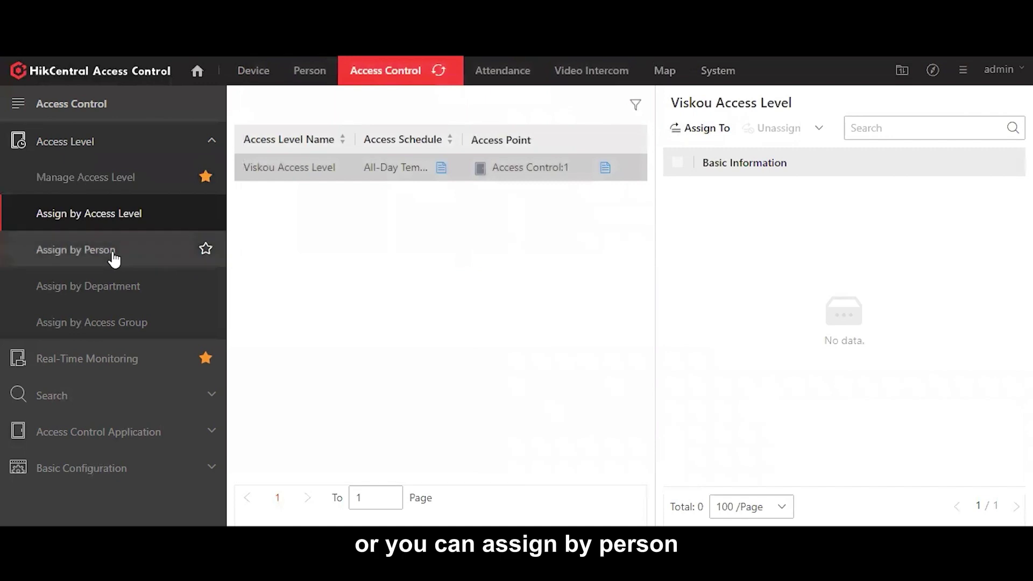
pyautogui.click(112, 251)
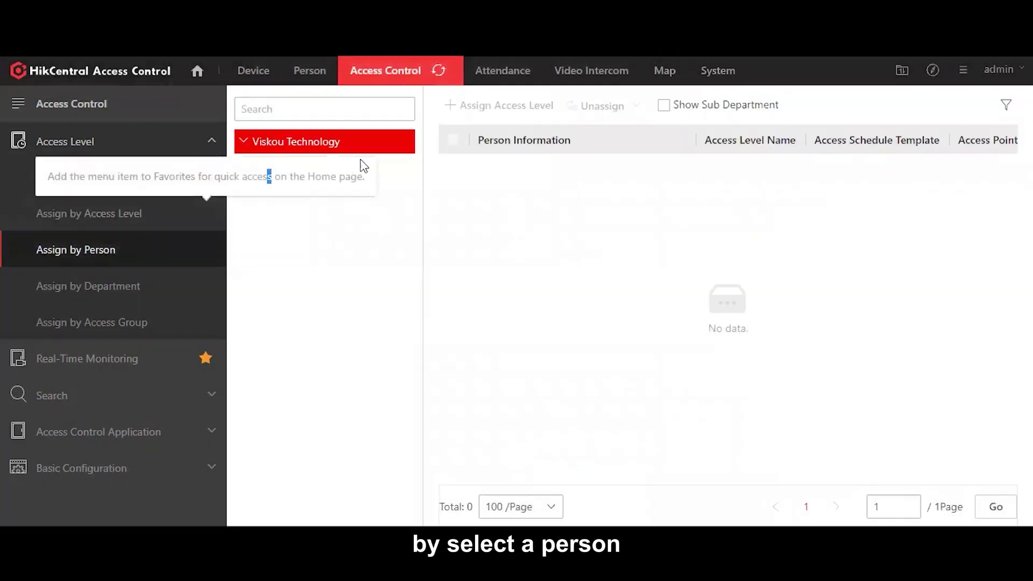
# Step: Assign the Viskou Access Level to the person in the Technical department
pyautogui.click(388, 167)
pyautogui.click(453, 195)
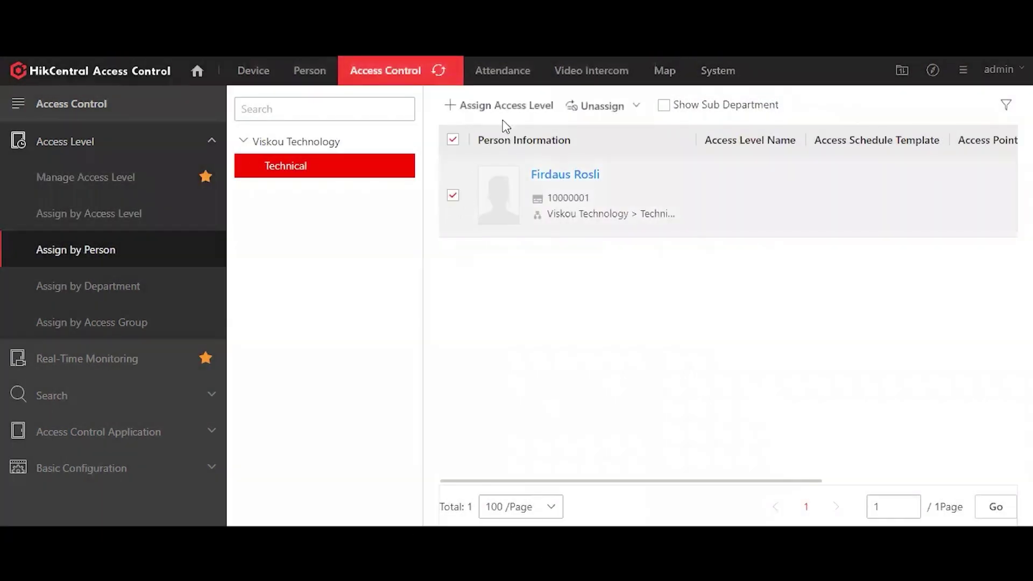
pyautogui.click(509, 113)
pyautogui.click(383, 201)
pyautogui.click(404, 503)
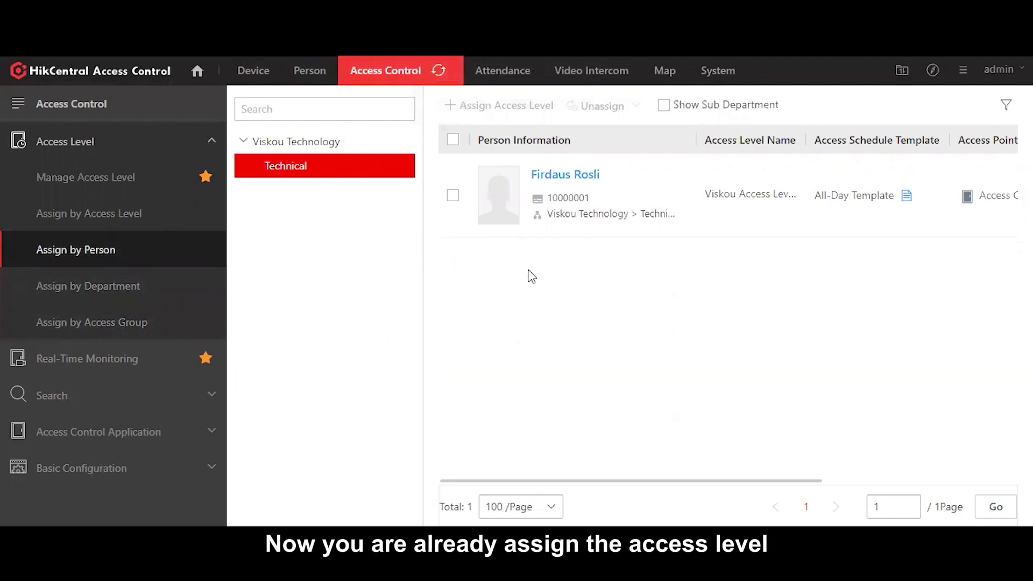
pyautogui.moveTo(583, 179)
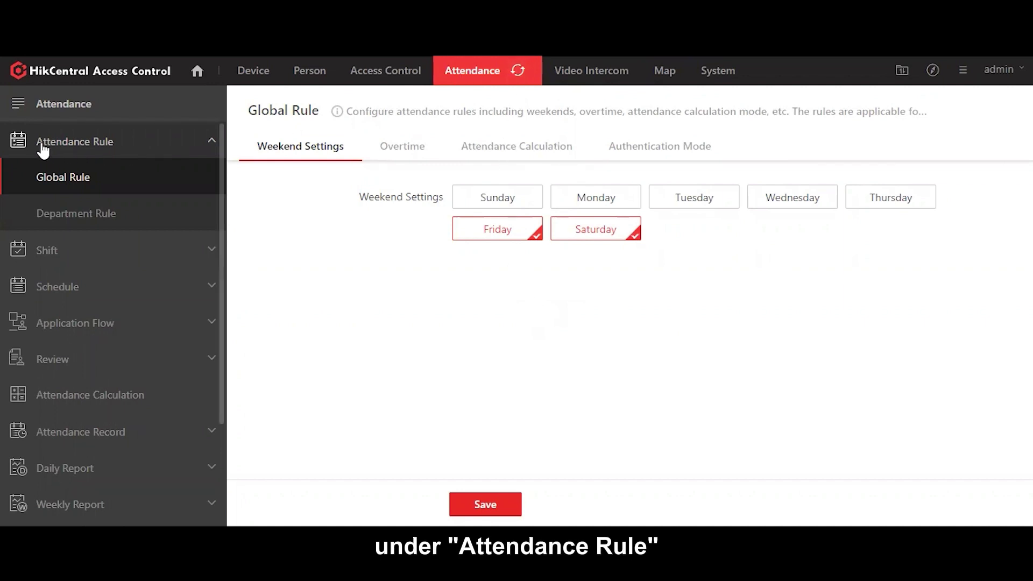
# Step: Make Sunday a weekend day instead of Friday
pyautogui.click(69, 180)
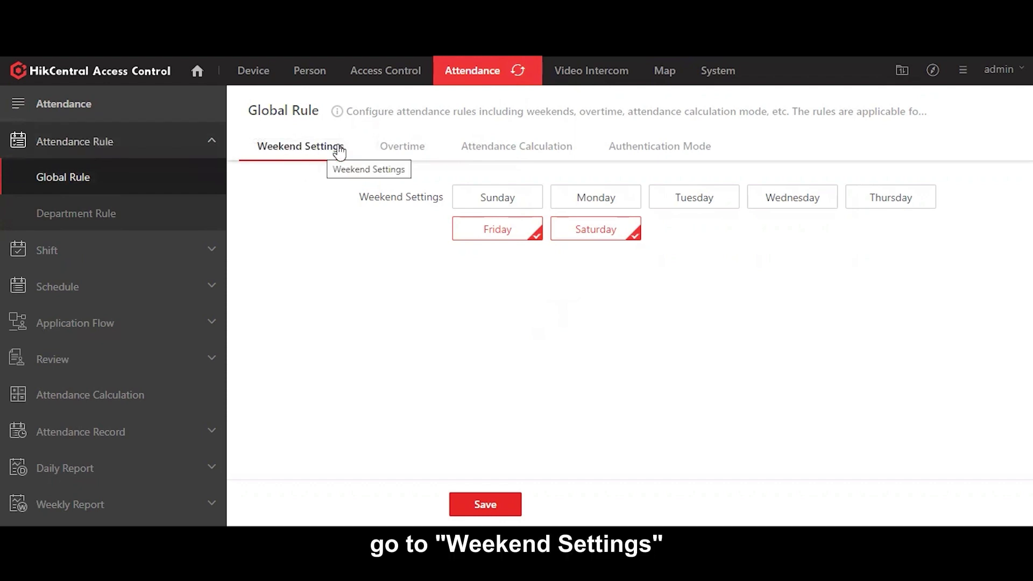
pyautogui.click(522, 234)
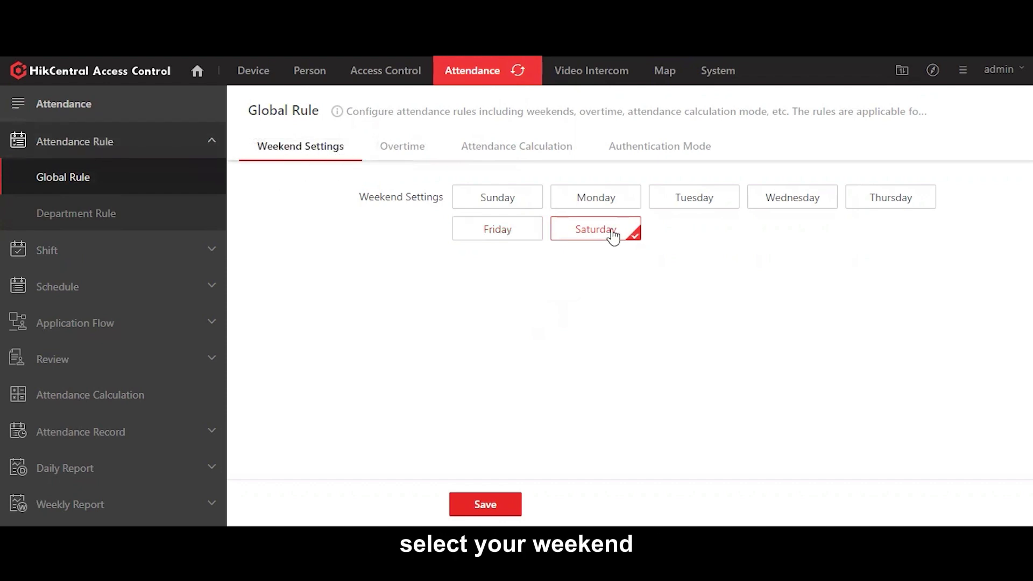
pyautogui.click(505, 203)
# Step: Leave workday/weekend overtime calculation turned off after trying the toggle
pyautogui.click(398, 152)
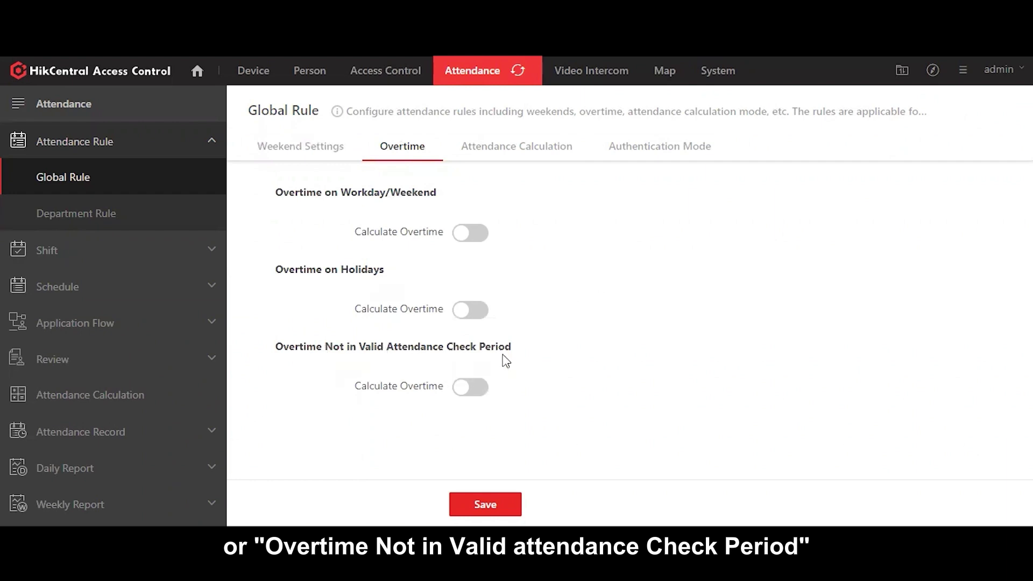
pyautogui.click(470, 233)
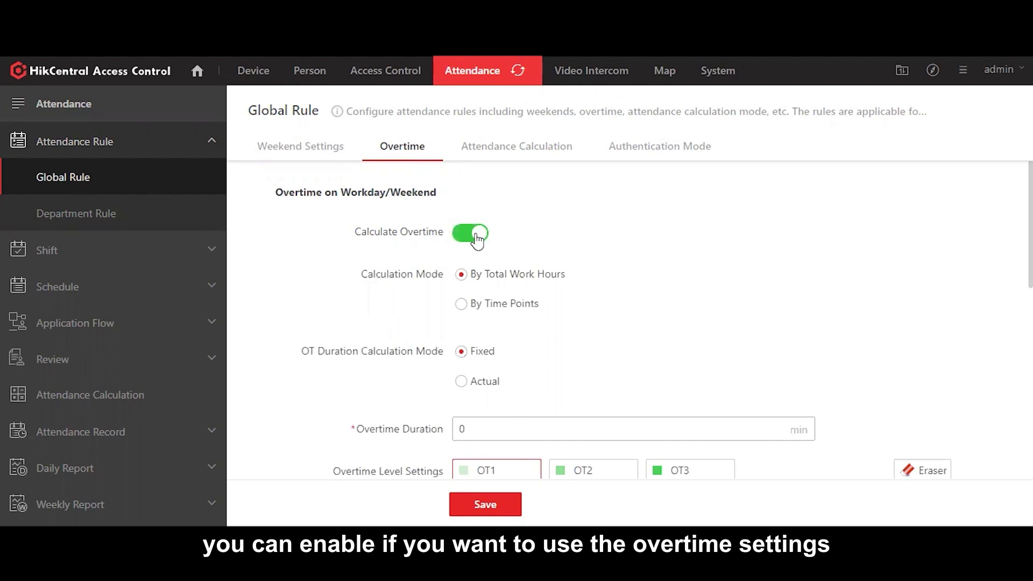
pyautogui.click(477, 240)
pyautogui.click(477, 240)
pyautogui.scroll(-1, 611, 286)
pyautogui.scroll(1, 612, 284)
pyautogui.click(458, 232)
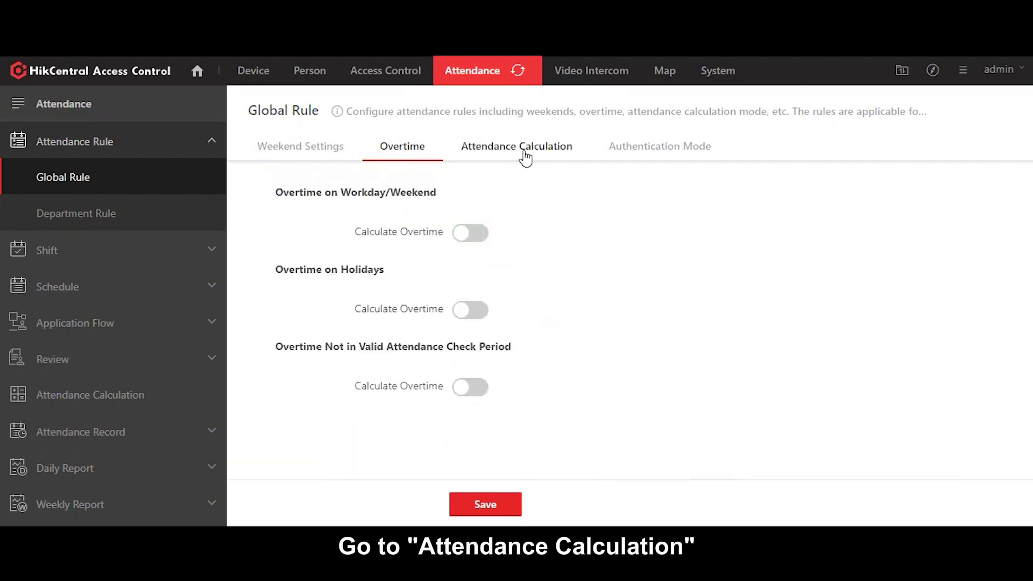
pyautogui.click(525, 153)
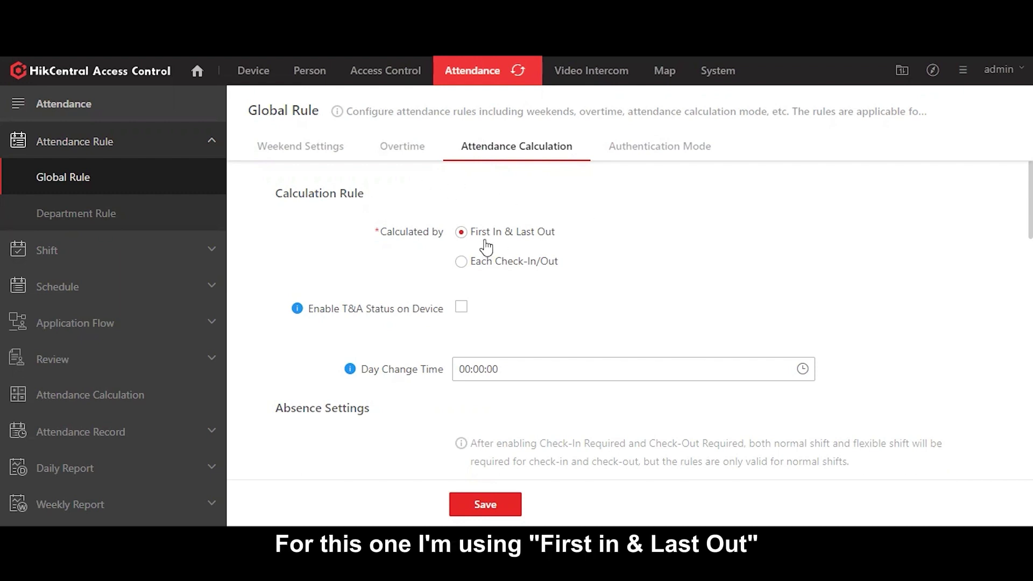
# Step: Review the First In & Last Out attendance calculation settings
pyautogui.scroll(-2, 651, 228)
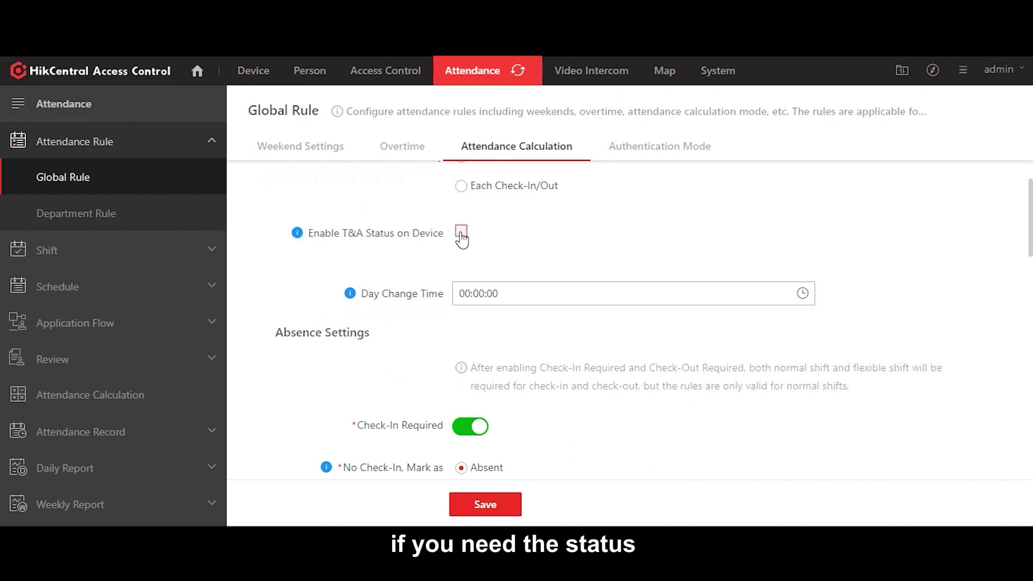
pyautogui.scroll(-1, 619, 228)
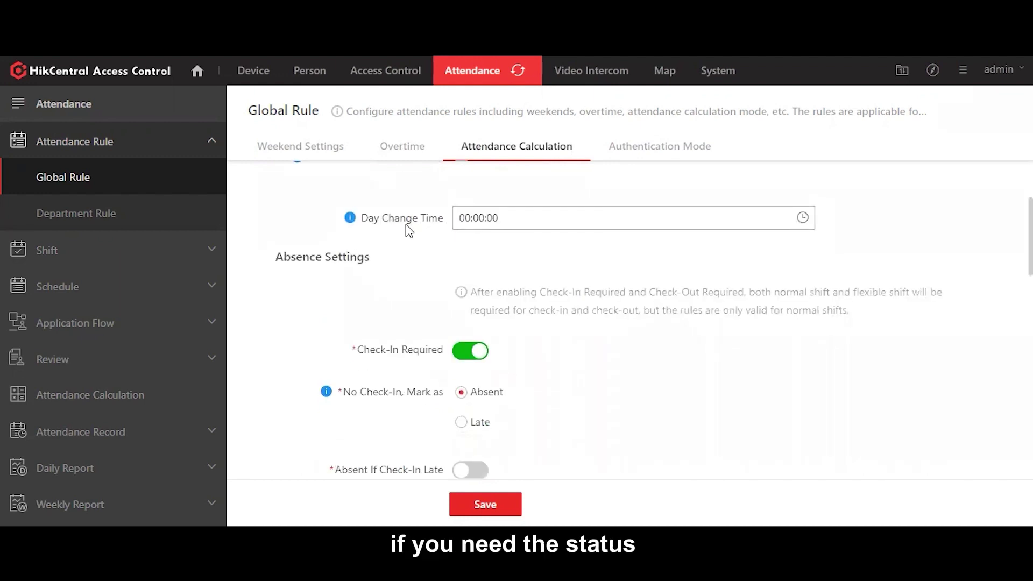
pyautogui.scroll(1, 409, 230)
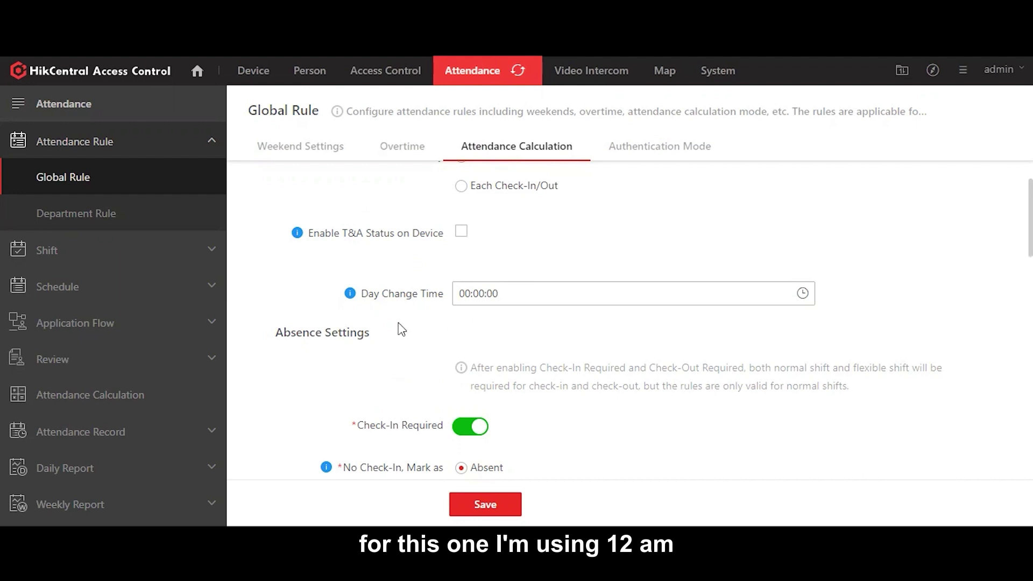
pyautogui.scroll(-3, 397, 329)
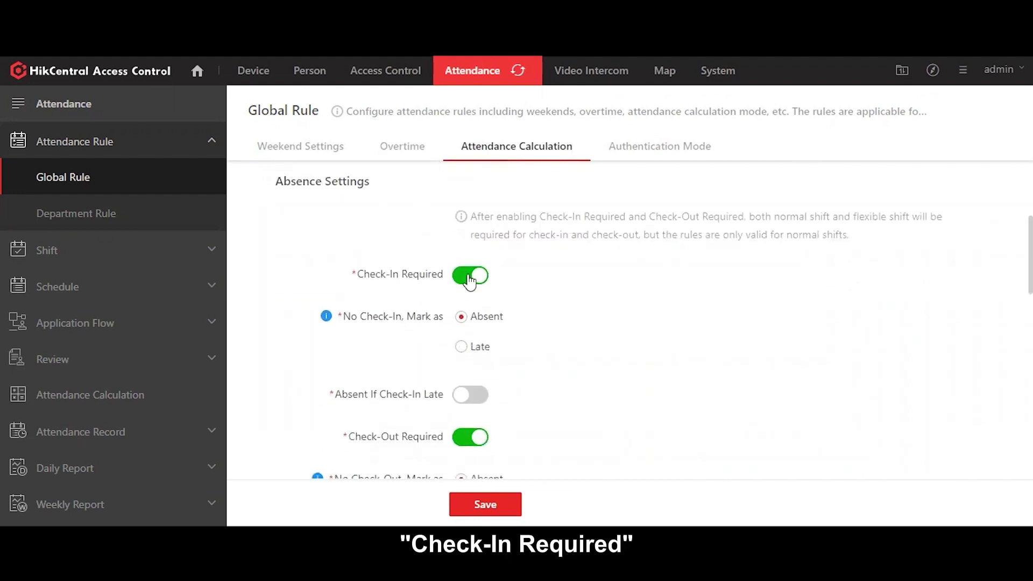
pyautogui.scroll(-2, 596, 274)
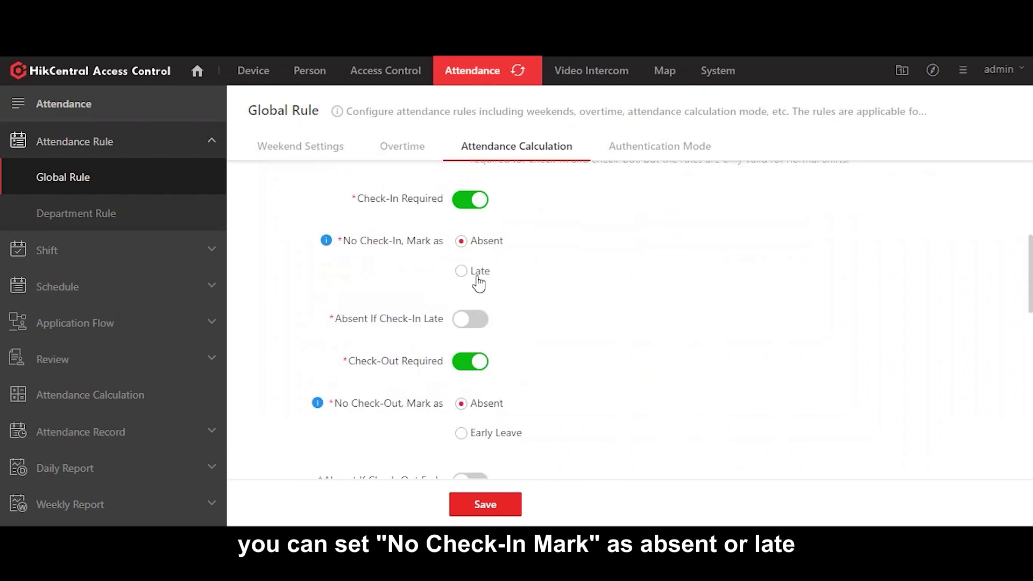
pyautogui.scroll(-2, 548, 279)
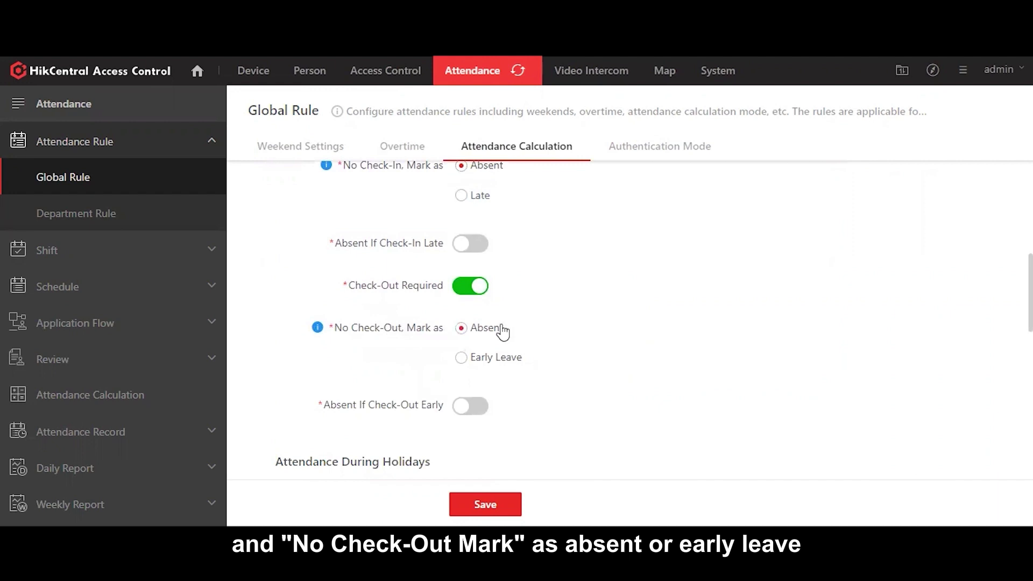
pyautogui.scroll(-2, 607, 348)
pyautogui.scroll(4, 506, 339)
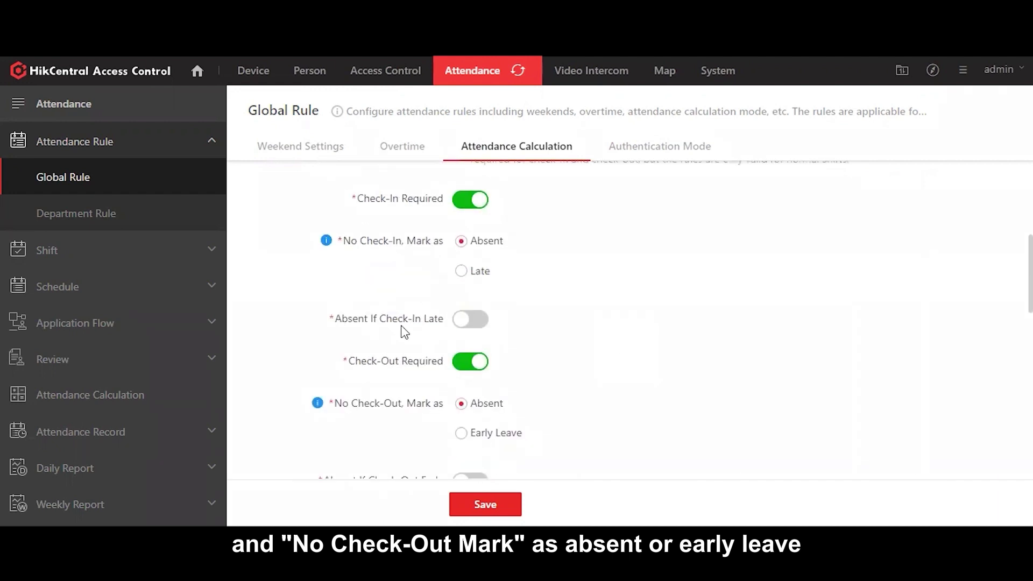
# Step: Try Absent If Check-In Late and Check-Out Early with 60-minute limits, leaving them off
pyautogui.click(466, 323)
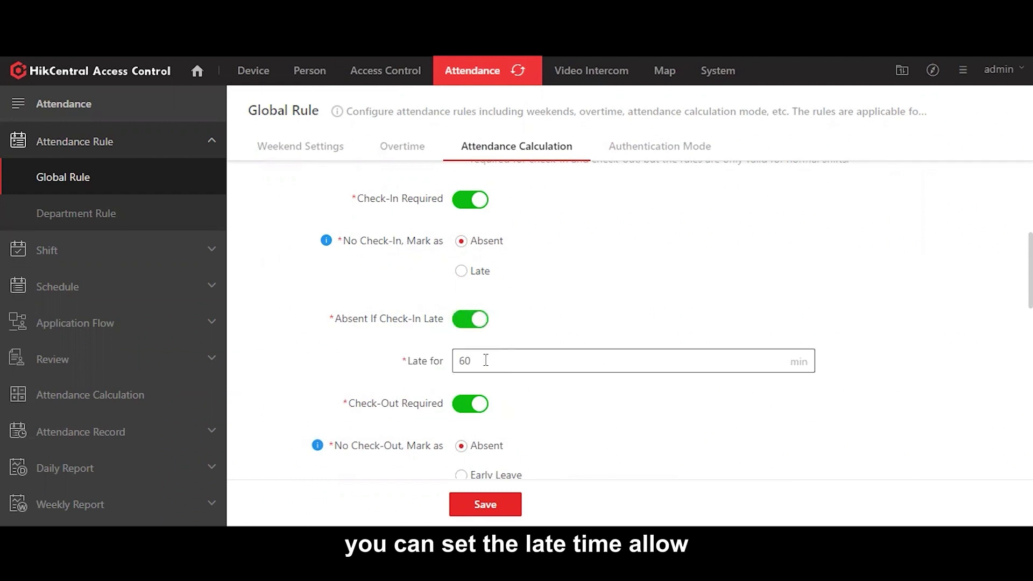
pyautogui.doubleClick(456, 361)
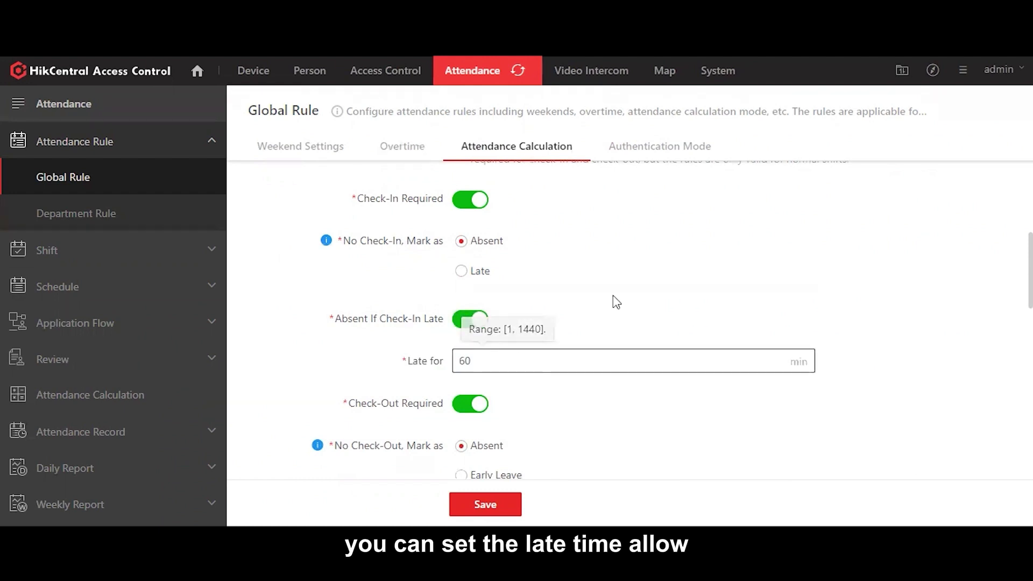
pyautogui.scroll(-3, 464, 345)
pyautogui.click(471, 331)
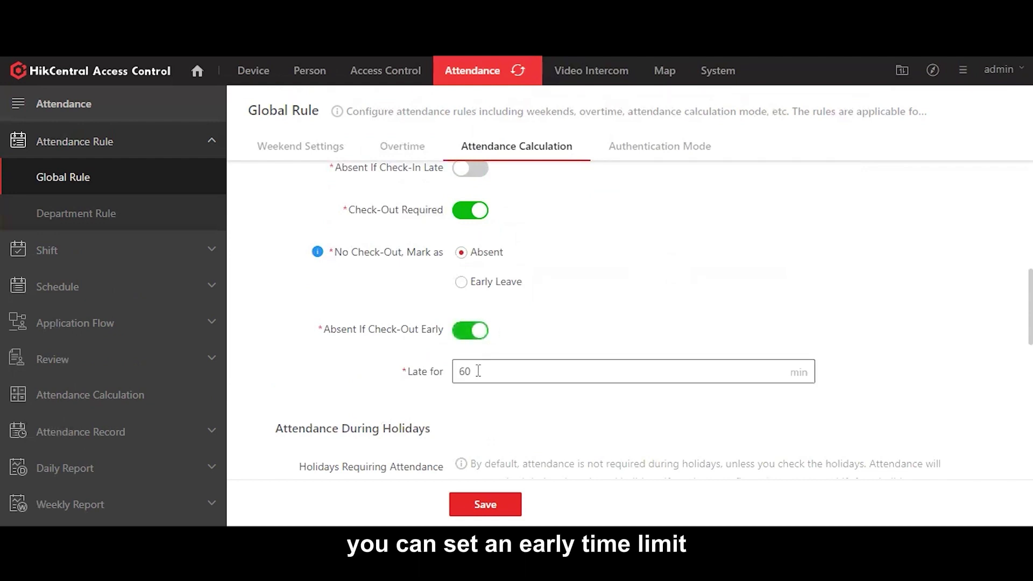
pyautogui.doubleClick(516, 371)
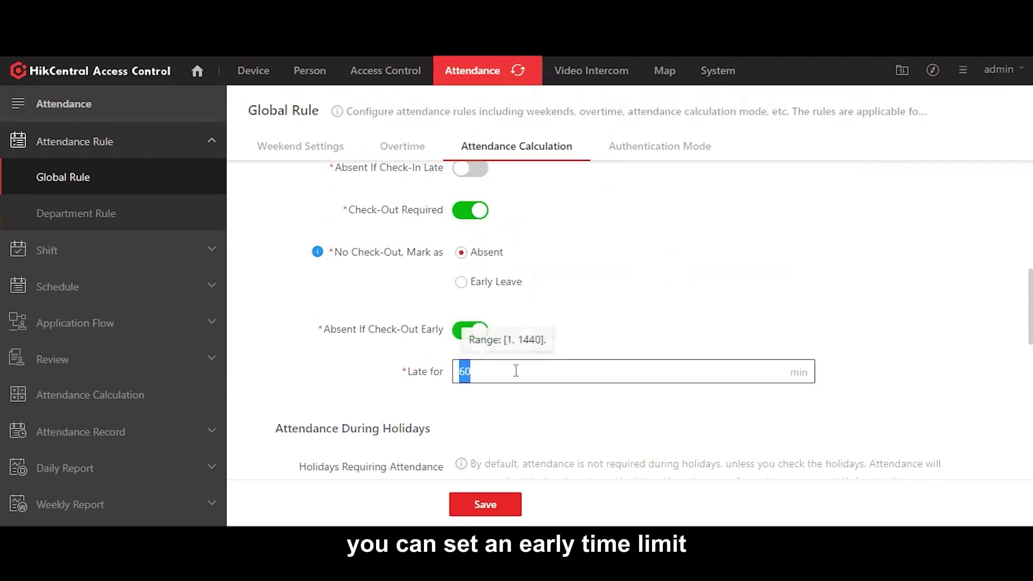
pyautogui.click(612, 330)
pyautogui.click(471, 330)
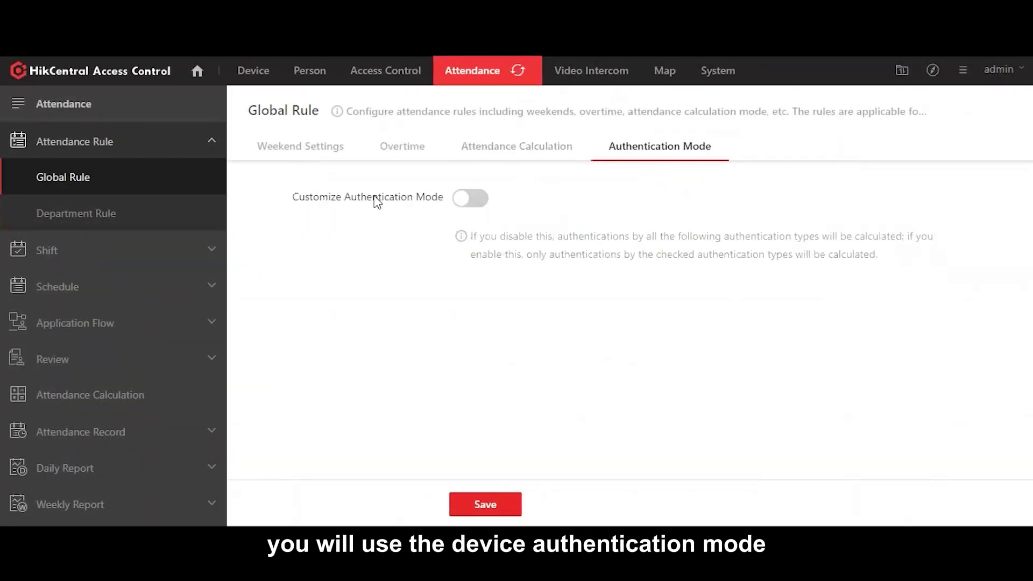
# Step: Leave Customize Authentication Mode off and save the Global Rule
pyautogui.click(480, 207)
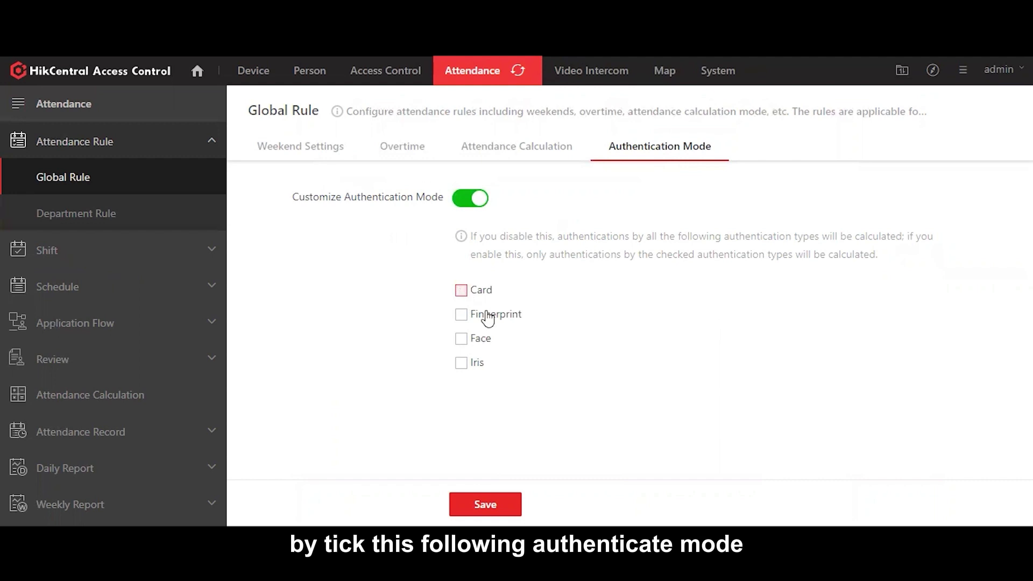
pyautogui.click(471, 198)
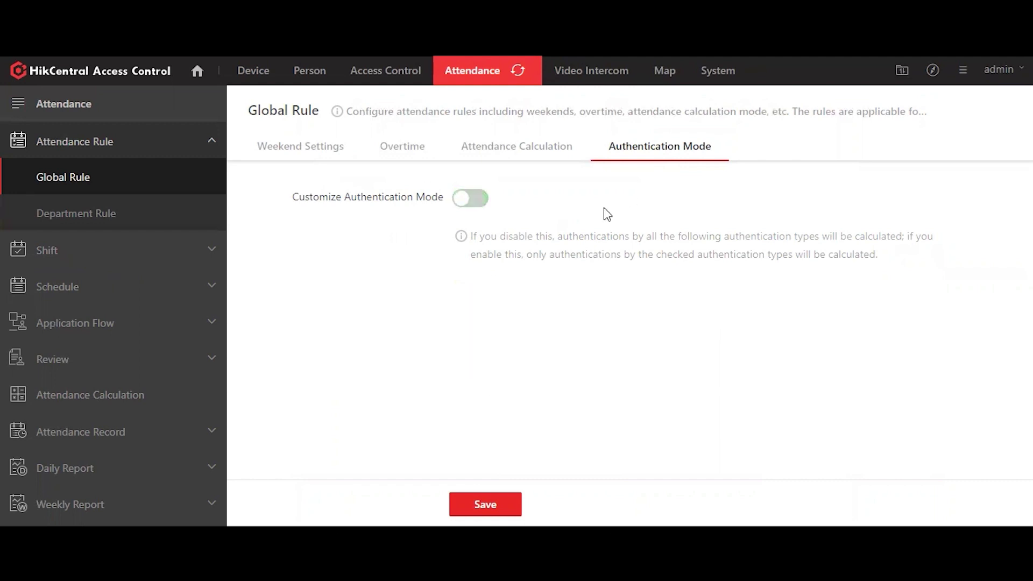
pyautogui.click(207, 183)
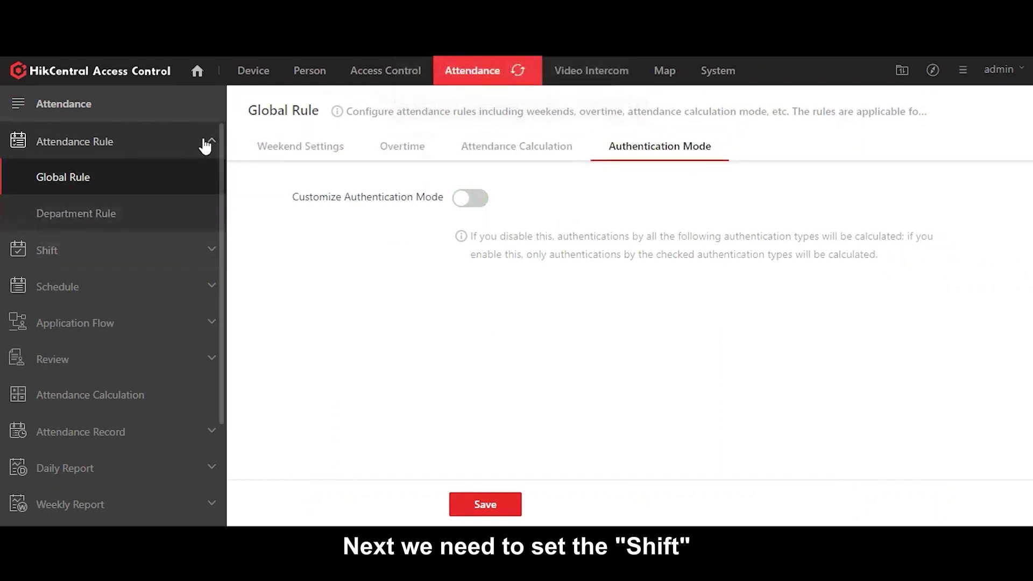
pyautogui.click(204, 142)
pyautogui.click(87, 185)
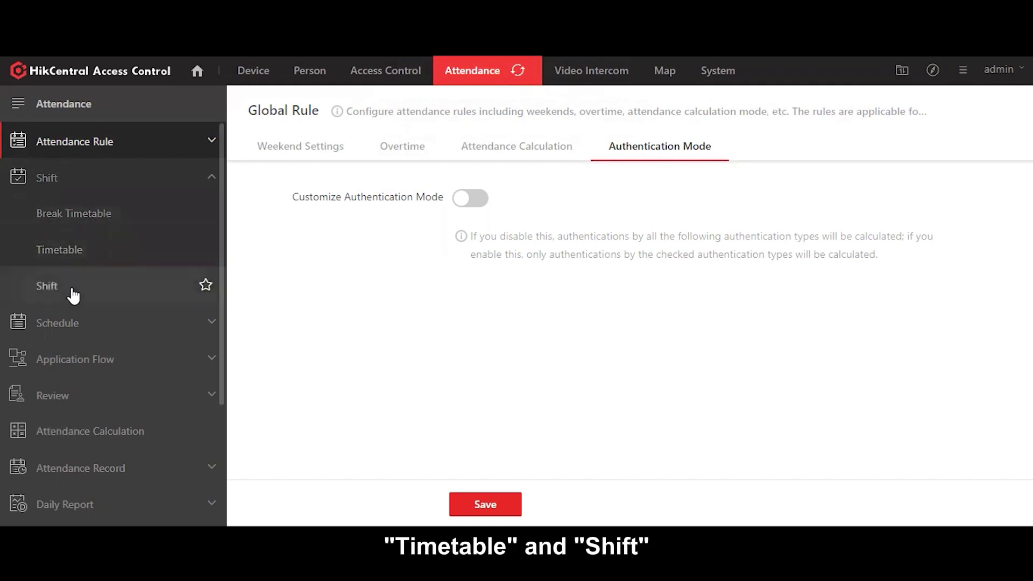
# Step: Start a new break timetable named 'Viskou Break'
pyautogui.click(88, 214)
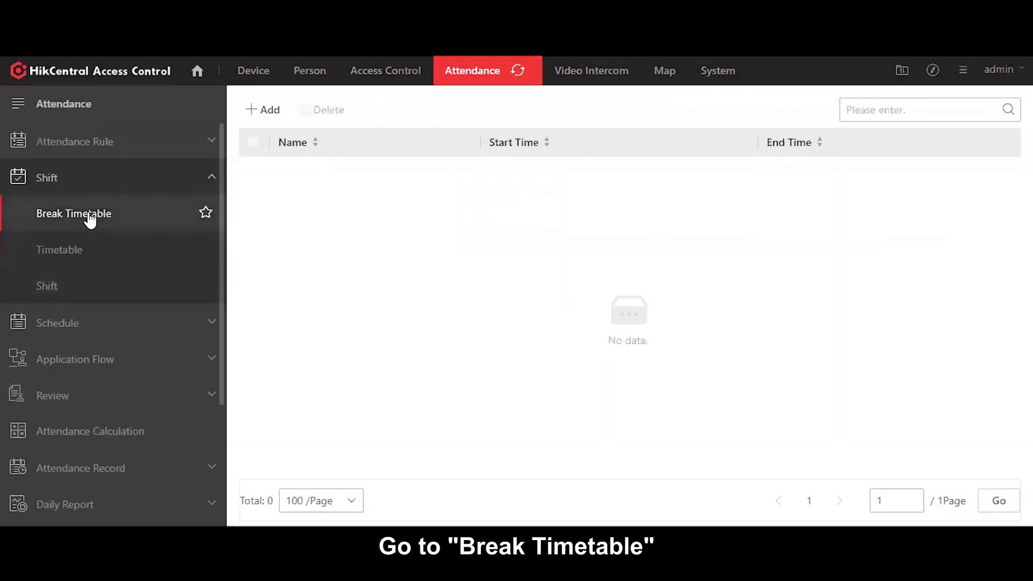
pyautogui.click(271, 113)
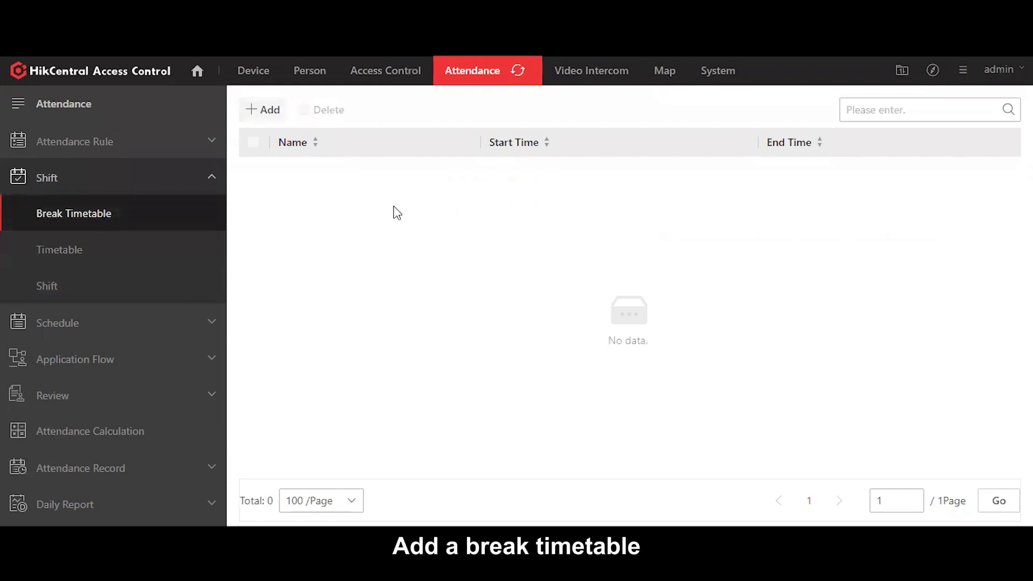
pyautogui.click(519, 170)
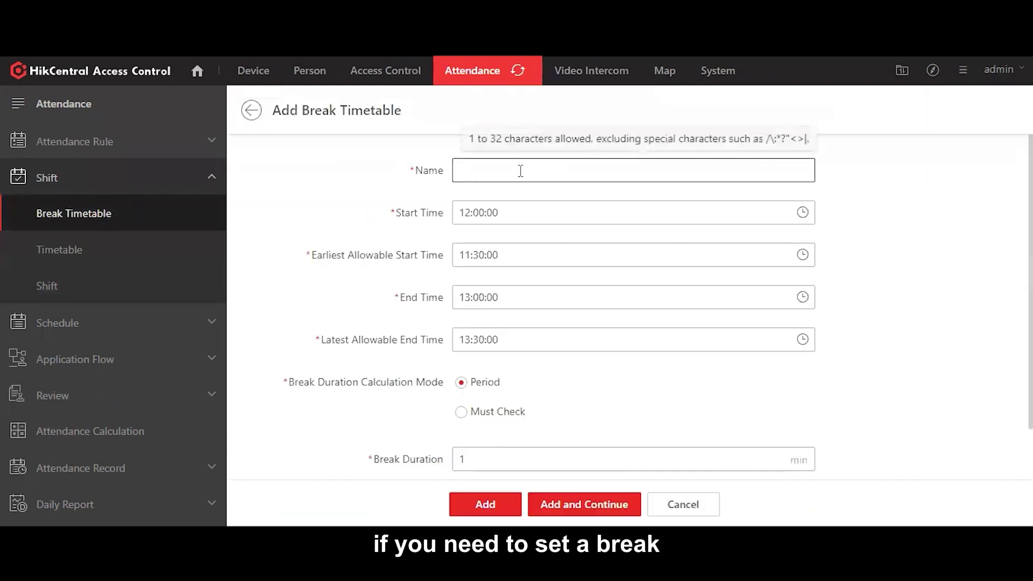
pyautogui.write('Viskou Break')
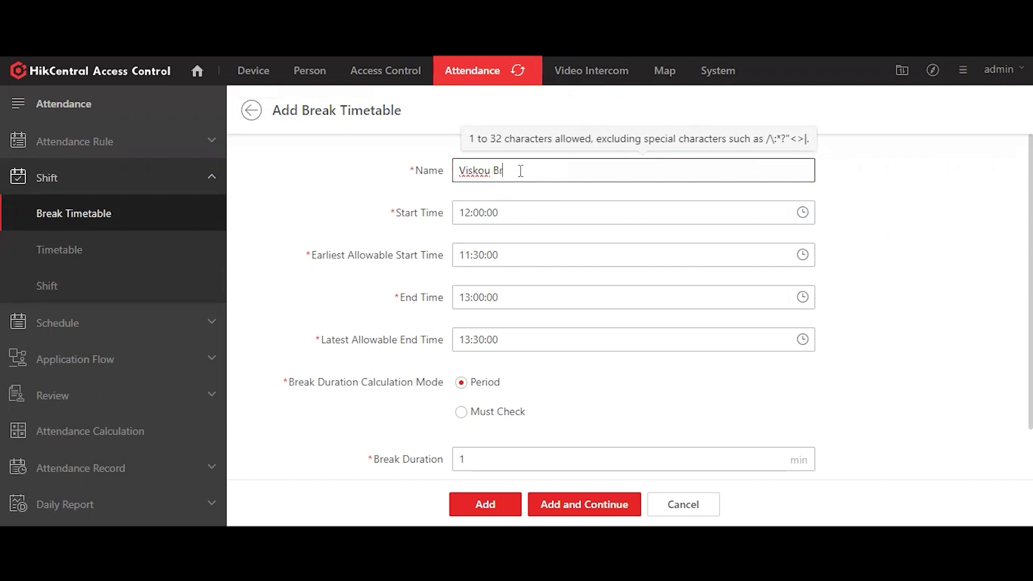
# Step: Set the break to 13:00–14:00 with a 60-minute duration and add it
pyautogui.click(466, 210)
pyautogui.click(478, 264)
pyautogui.click(484, 257)
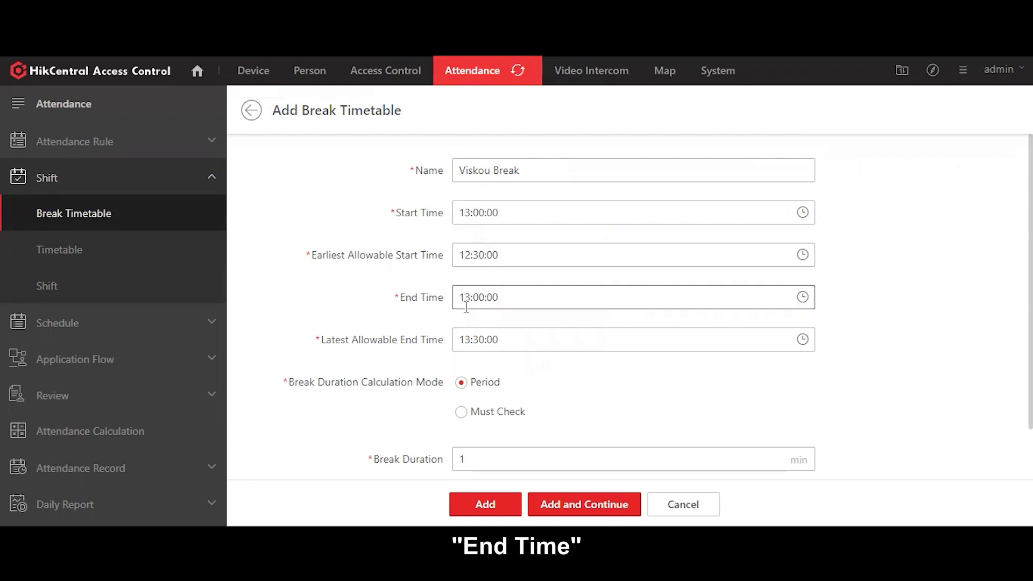
pyautogui.click(375, 346)
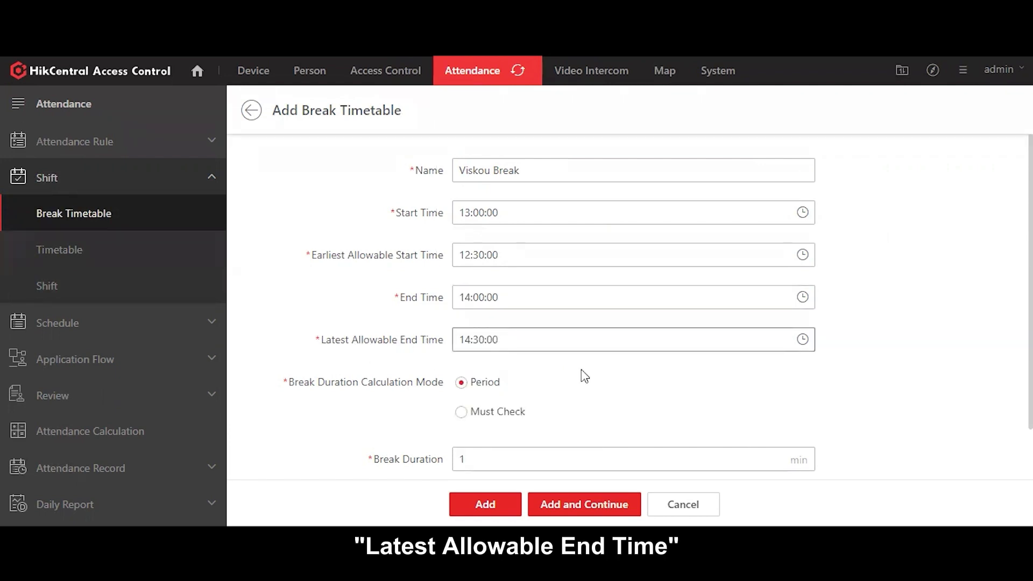
pyautogui.scroll(-2, 584, 376)
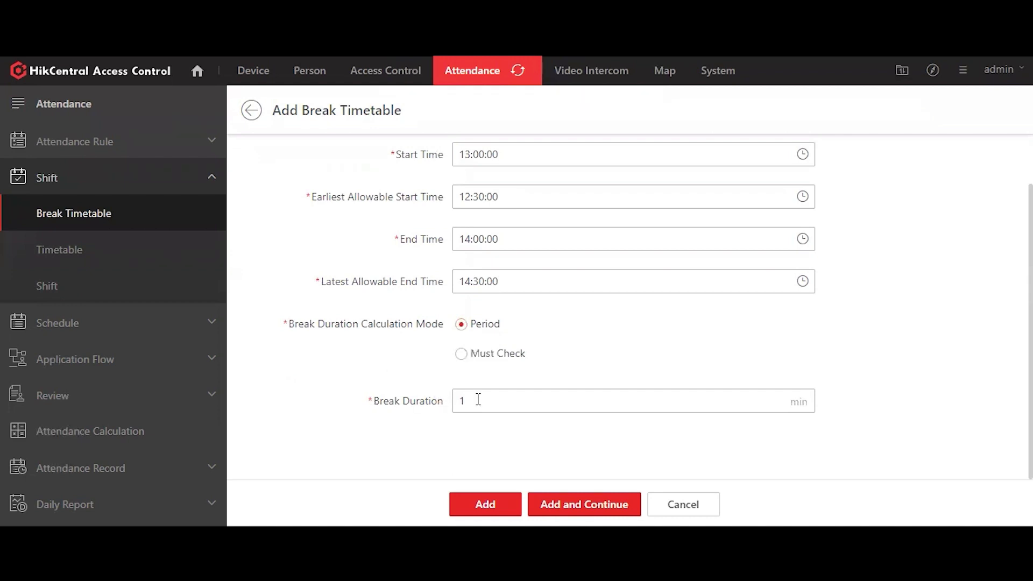
pyautogui.moveTo(477, 400); pyautogui.dragTo(445, 404)
pyautogui.write('60')
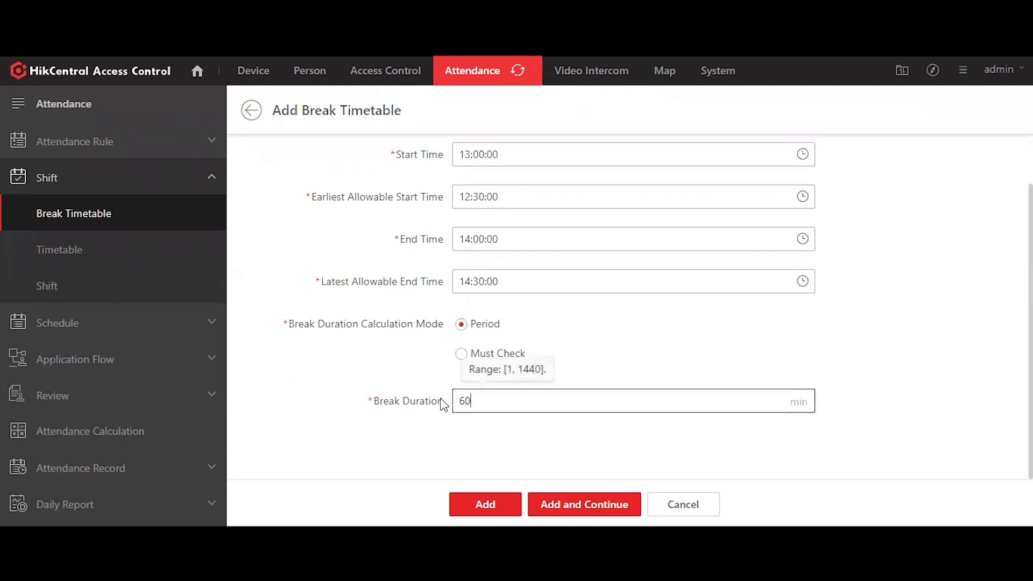
pyautogui.click(467, 467)
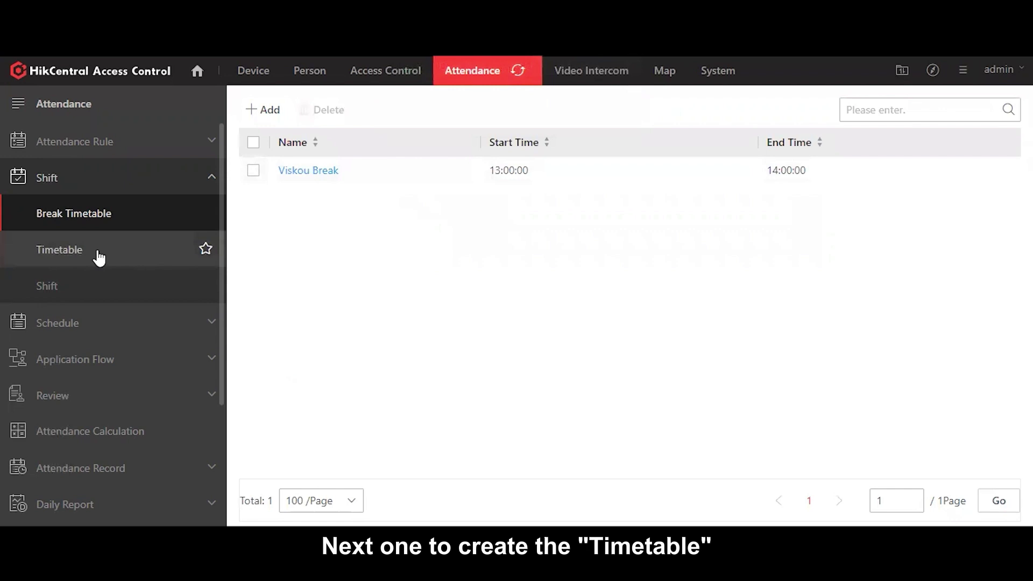
# Step: Show the Timetable list with the example Normal Shift and Flexible Shift timetables
pyautogui.click(97, 249)
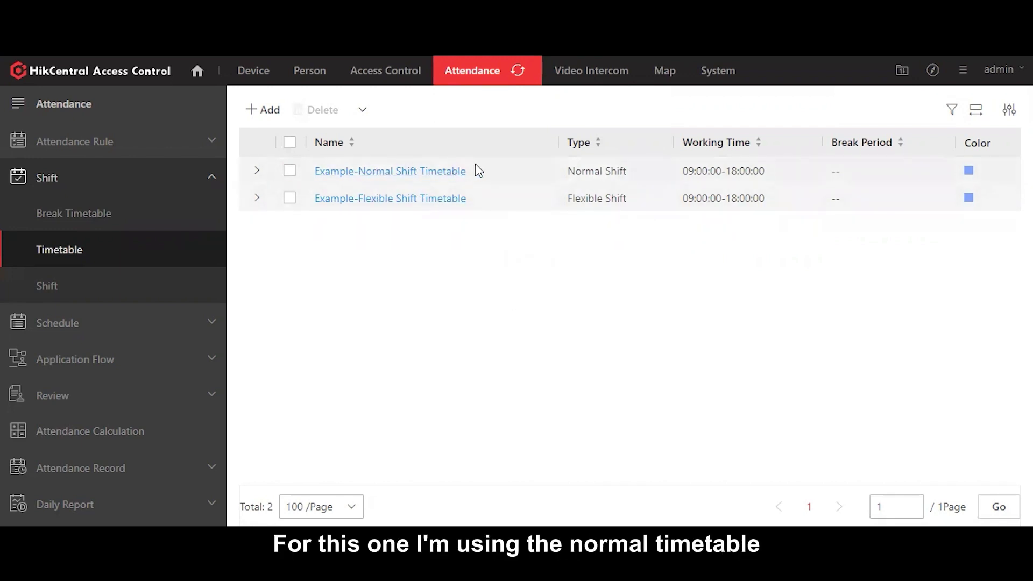
# Step: Rename the example Normal Shift timetable to 'Viskou Fullday'
pyautogui.click(331, 173)
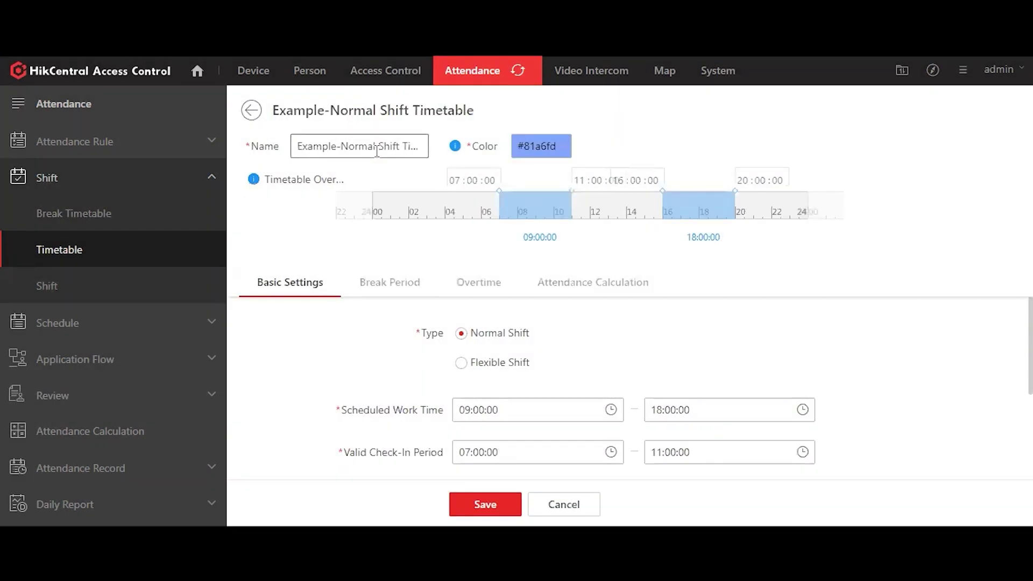
pyautogui.tripleClick(376, 151)
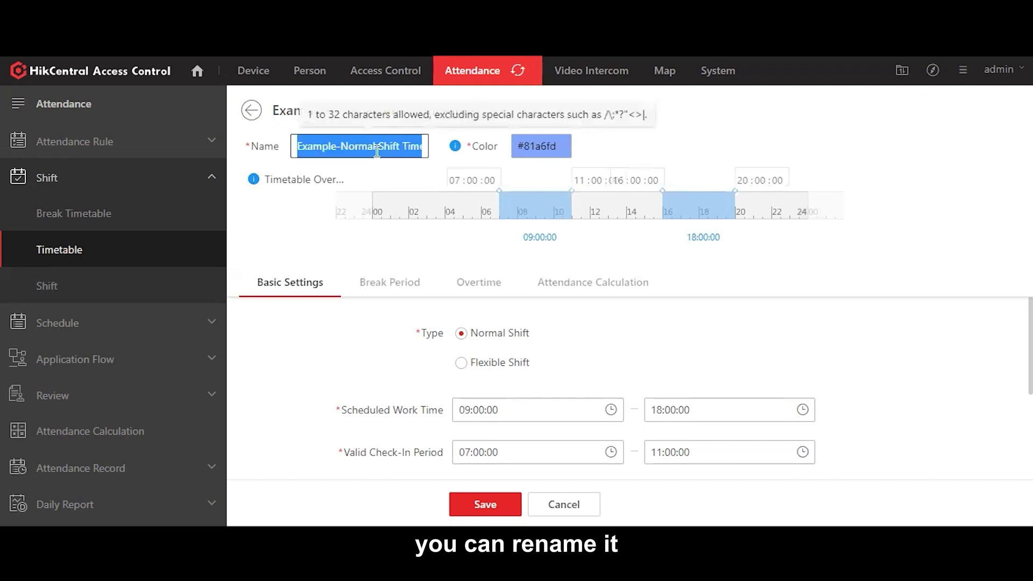
pyautogui.write('Vyskou')
pyautogui.press('BackSpace')
pyautogui.press('BackSpace')
pyautogui.press('BackSpace')
pyautogui.press('BackSpace')
pyautogui.press('BackSpace')
pyautogui.write('iskou Fullday')
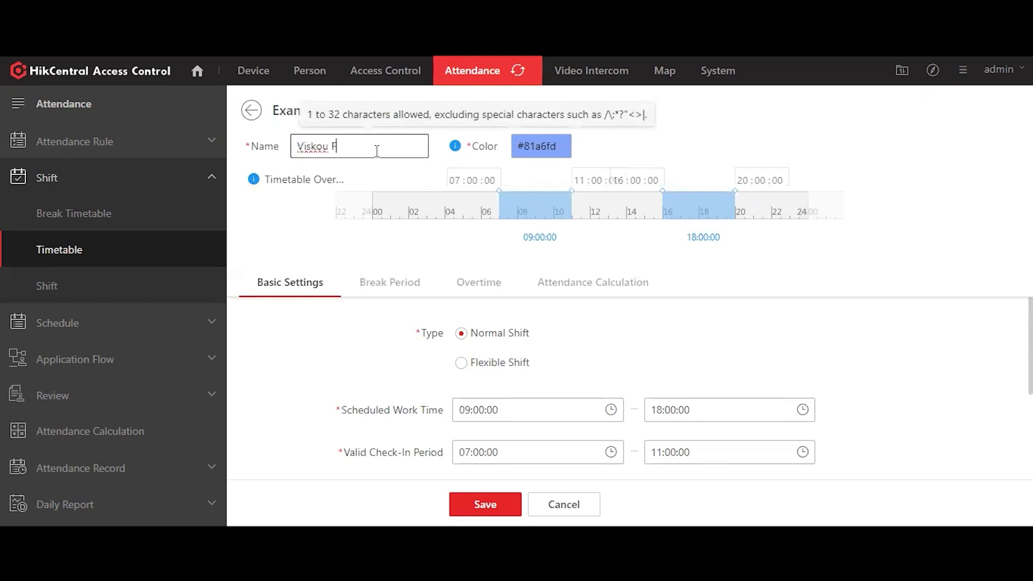
pyautogui.click(386, 248)
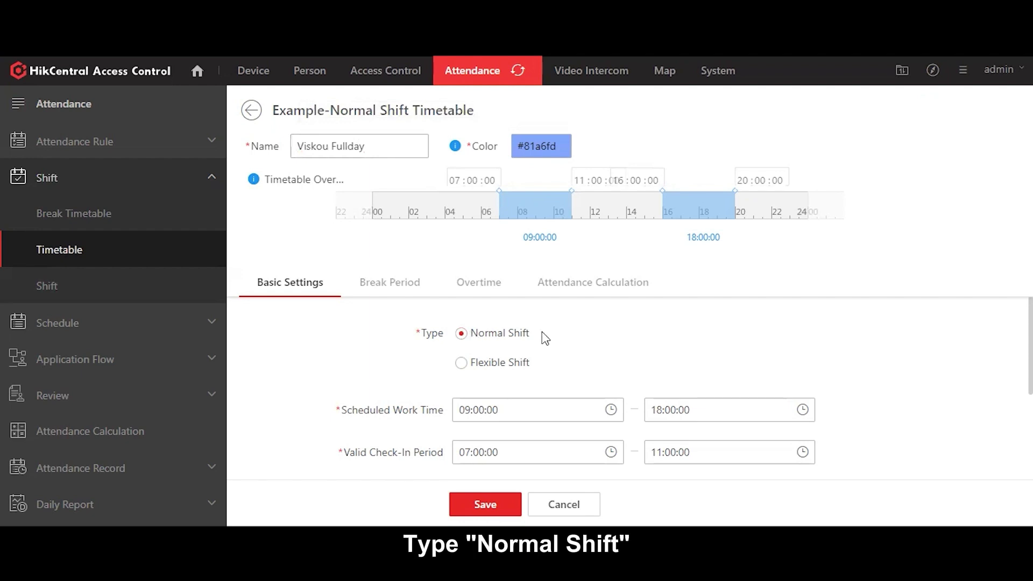
# Step: Review its 09:00–18:00 hours and break, overtime and calculation tabs, then save it
pyautogui.scroll(-2, 397, 338)
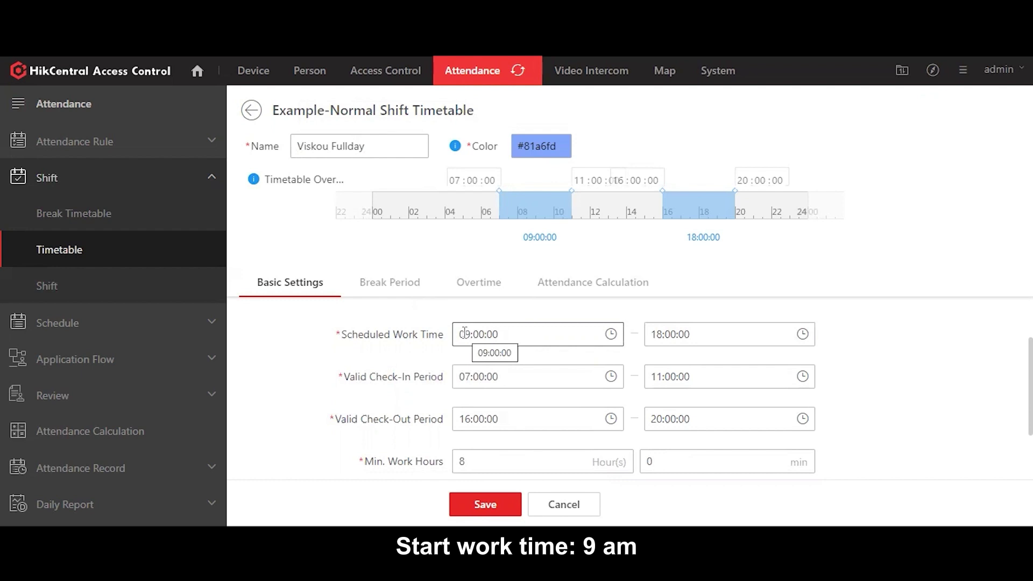
pyautogui.click(464, 333)
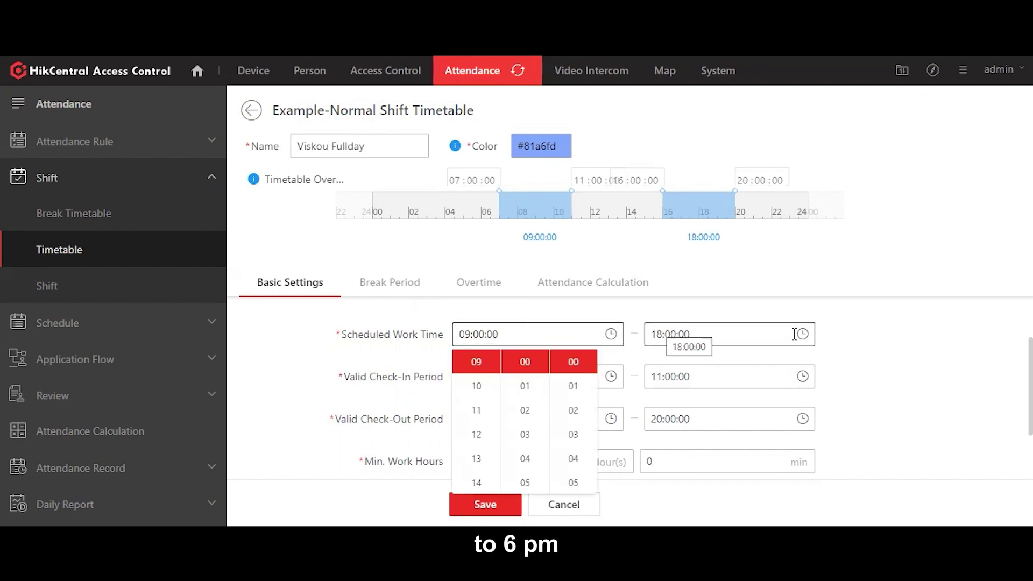
pyautogui.click(864, 344)
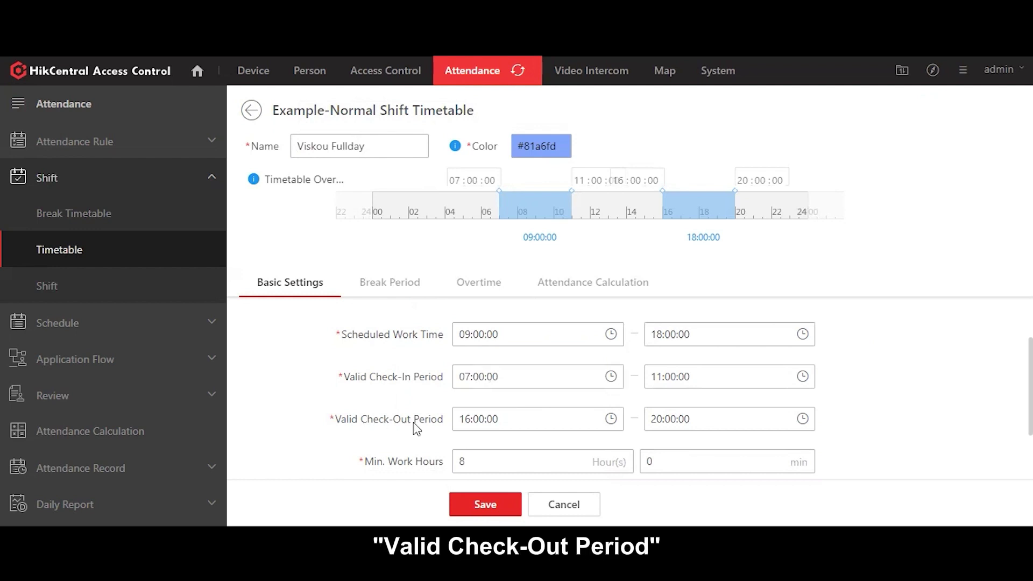
pyautogui.scroll(-2, 378, 450)
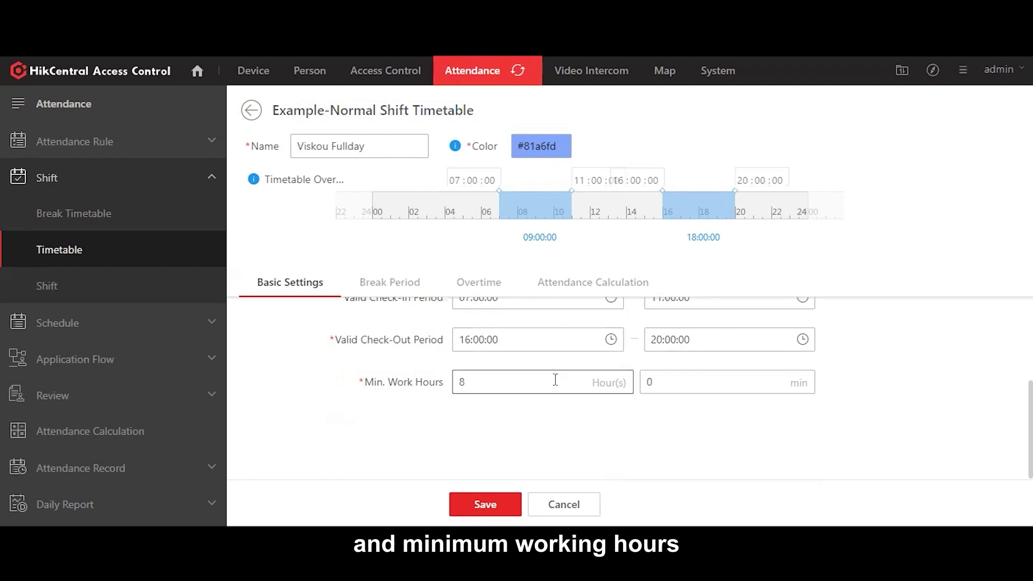
pyautogui.click(393, 291)
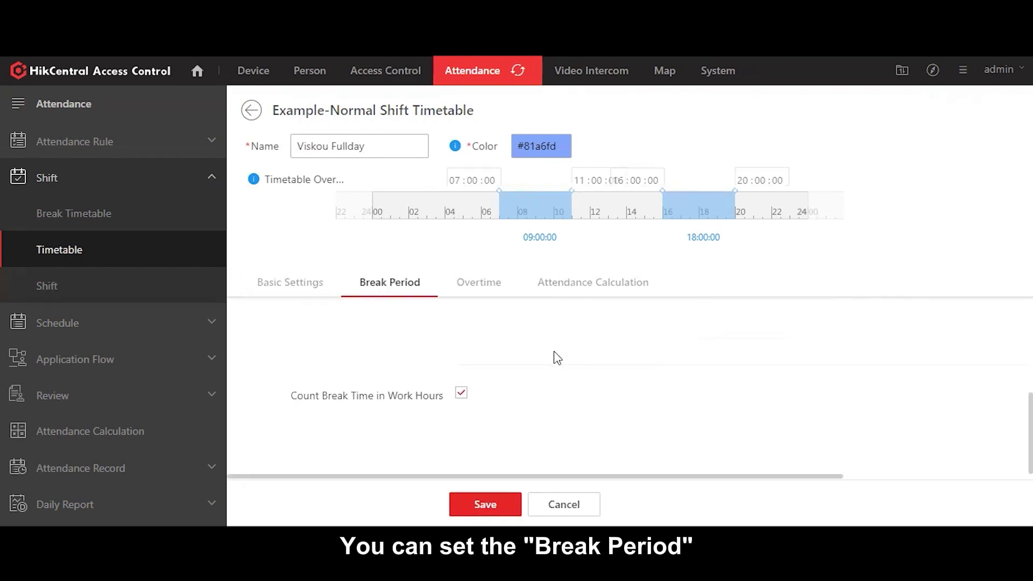
pyautogui.click(478, 283)
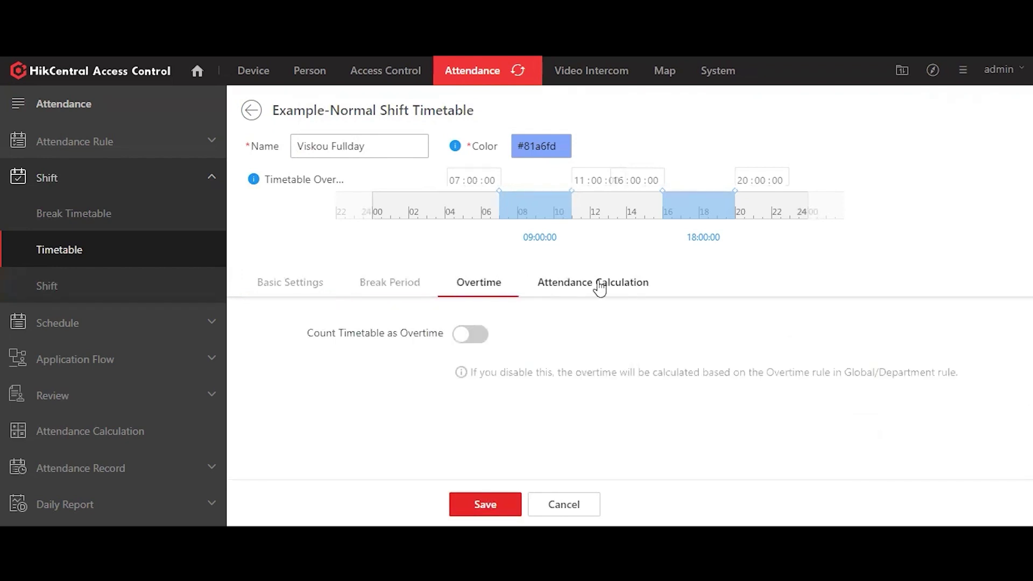
pyautogui.click(654, 290)
pyautogui.click(394, 284)
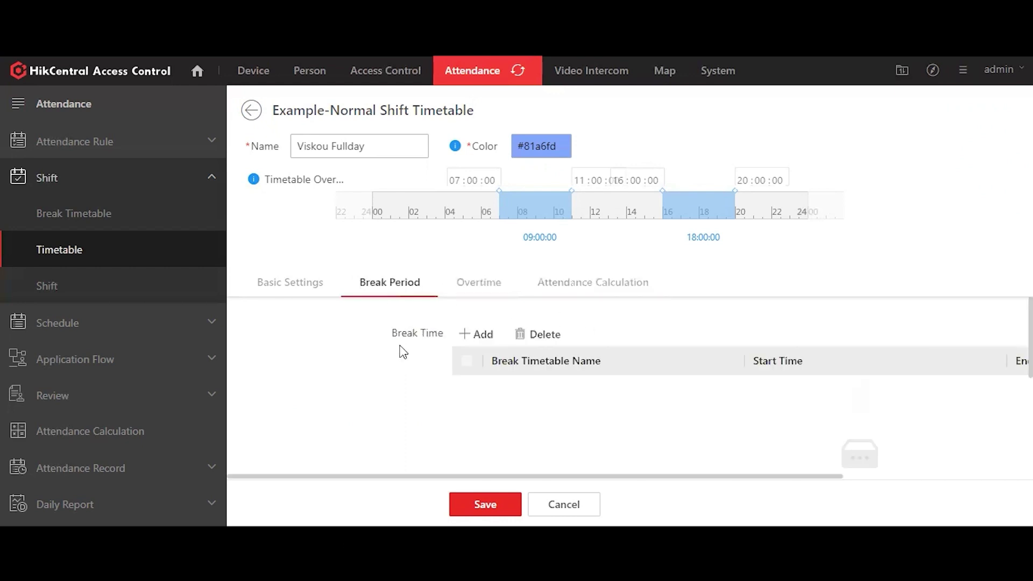
pyautogui.click(294, 284)
pyautogui.click(485, 505)
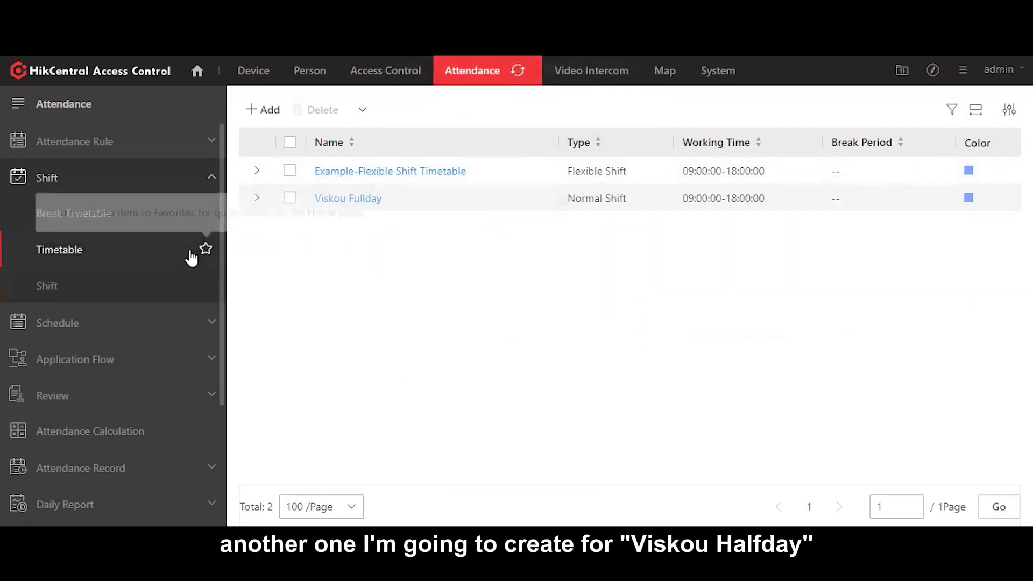
# Step: Add a new timetable named 'Viskou Halfday'
pyautogui.click(258, 108)
pyautogui.click(346, 141)
pyautogui.write('Viskou Halfday')
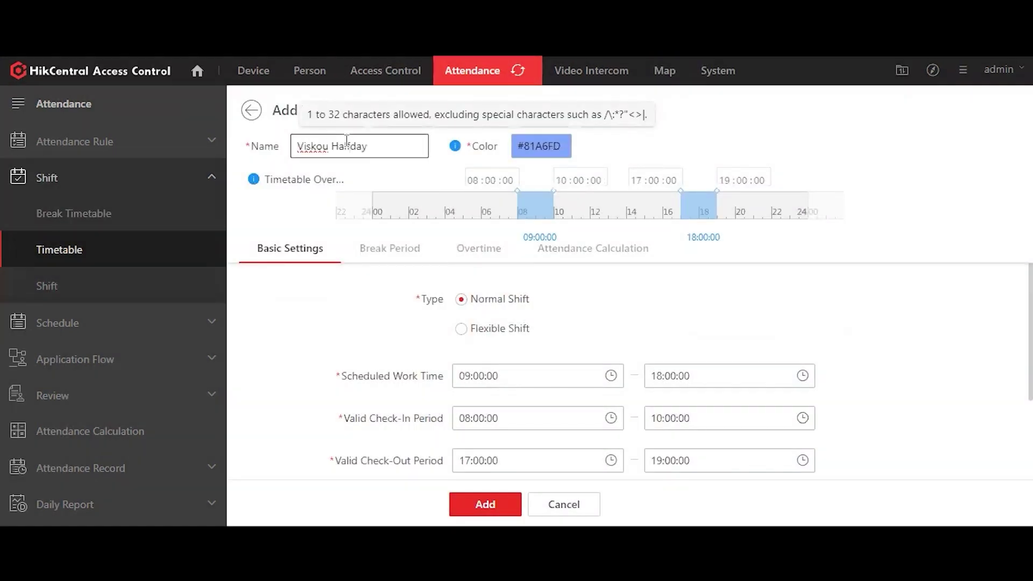
# Step: Set its work end time to 13:00 and minimum work hours to 4, then add it
pyautogui.scroll(-1, 508, 325)
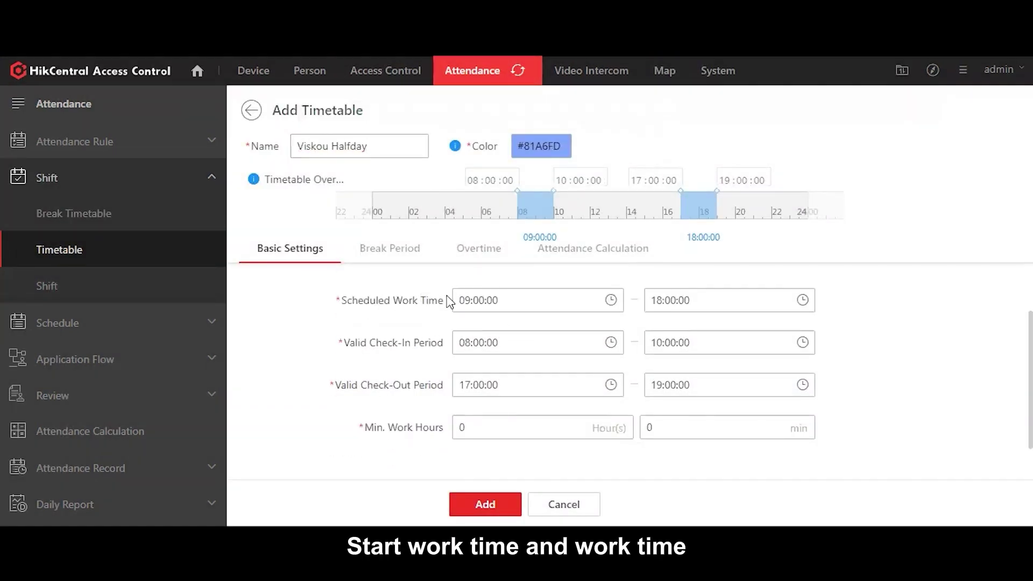
pyautogui.click(667, 301)
pyautogui.scroll(3, 669, 357)
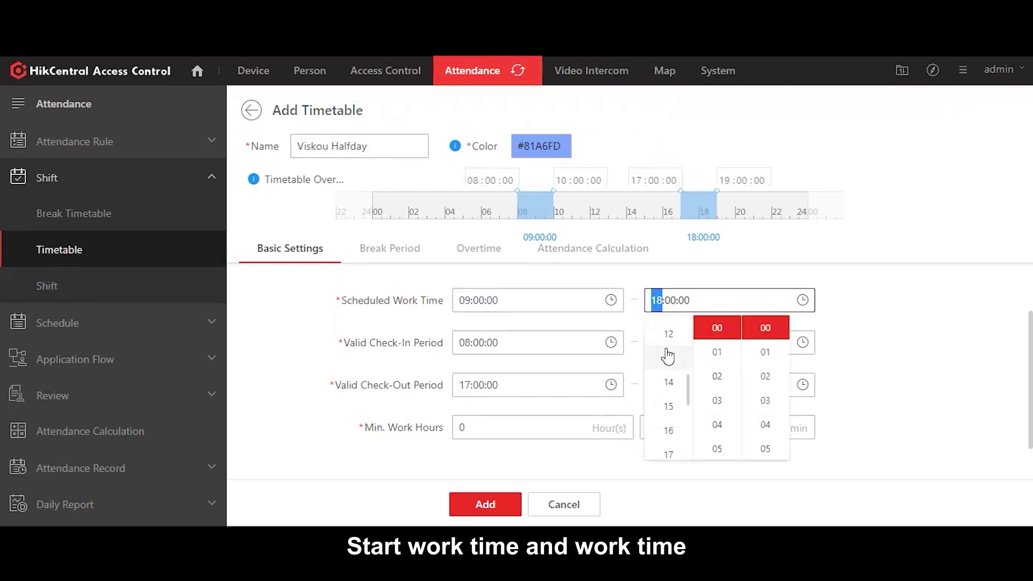
pyautogui.click(669, 358)
pyautogui.click(886, 323)
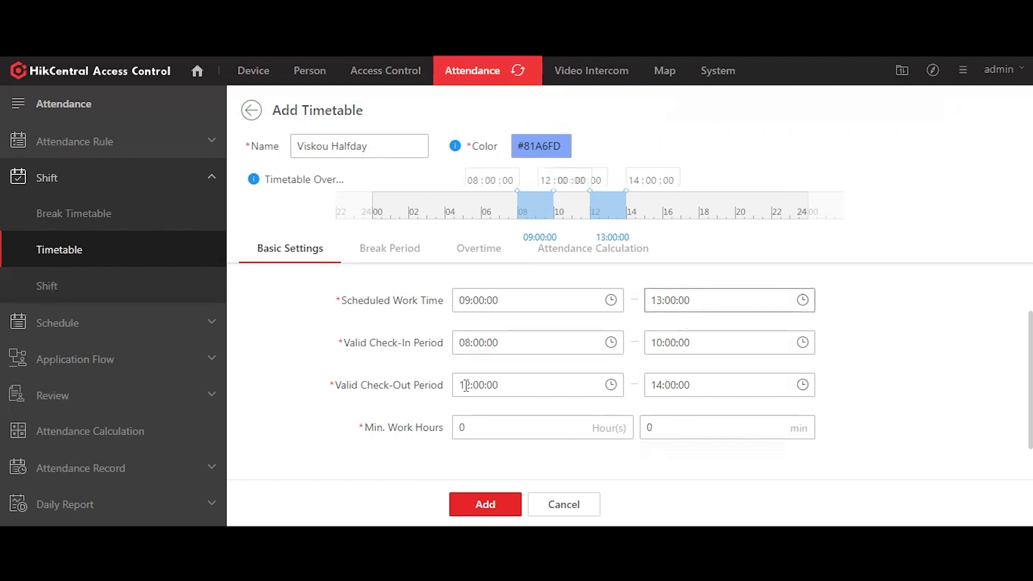
pyautogui.scroll(-1, 475, 420)
pyautogui.click(441, 389)
pyautogui.write('4')
pyautogui.click(485, 505)
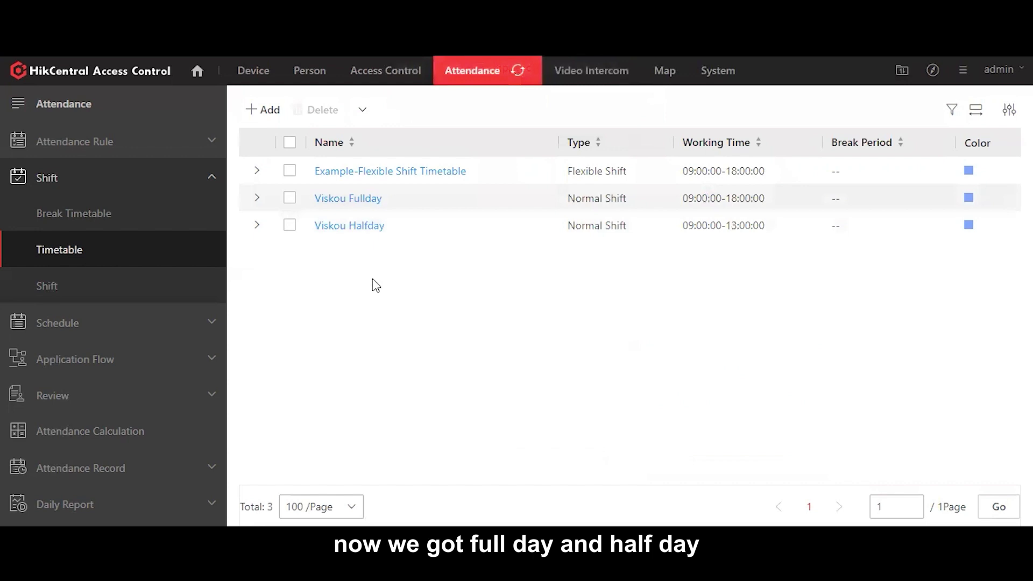
# Step: Start a new shift named 'Viskou Shift'
pyautogui.click(78, 288)
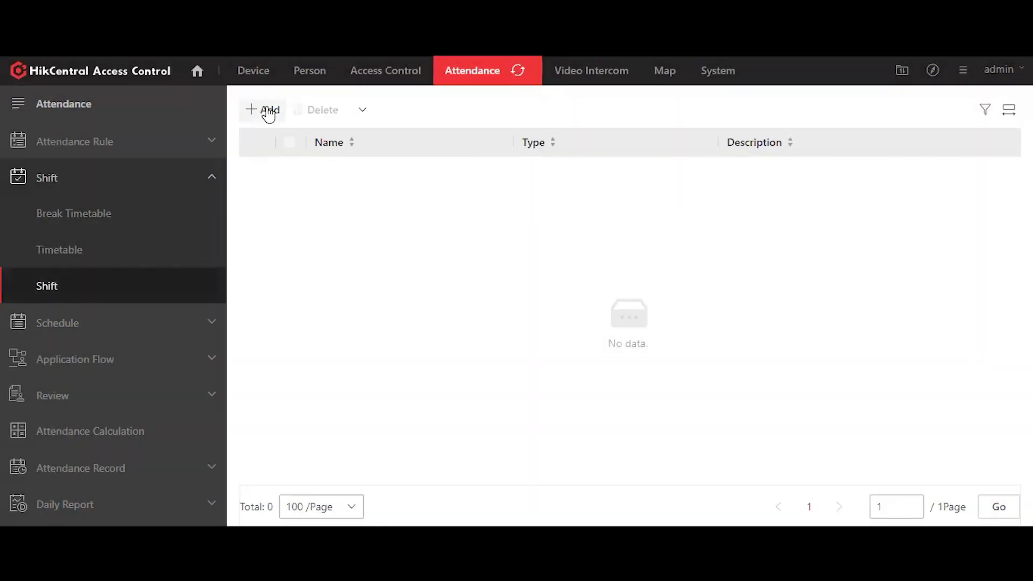
pyautogui.click(272, 110)
pyautogui.click(517, 203)
pyautogui.write('Viskou Shift')
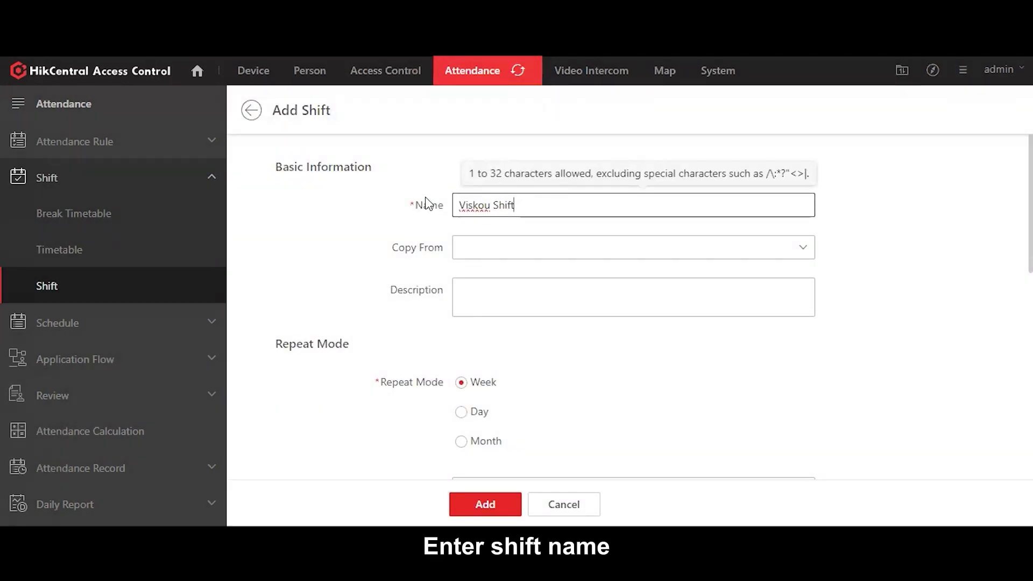
pyautogui.scroll(-2, 355, 253)
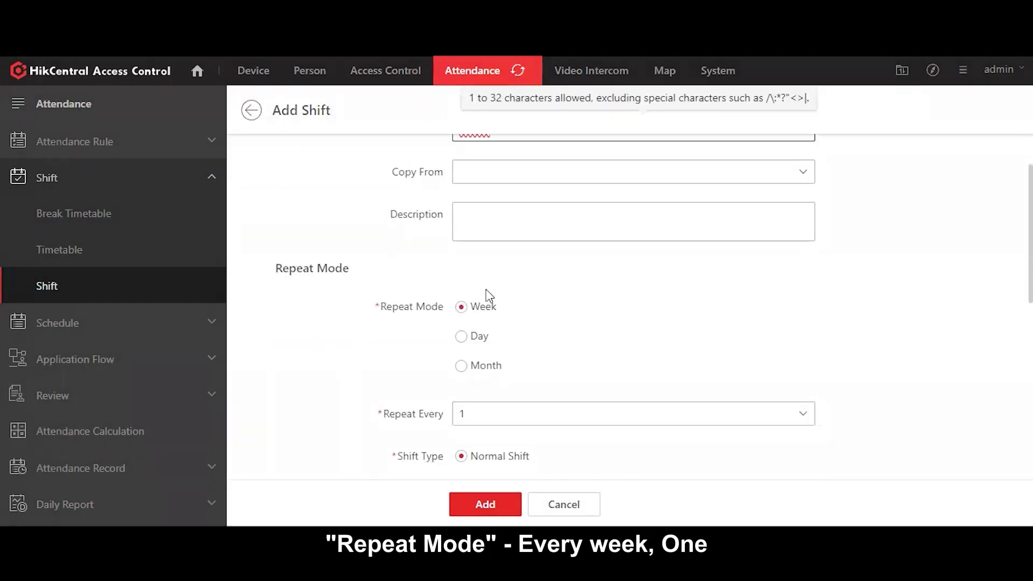
pyautogui.scroll(-2, 489, 295)
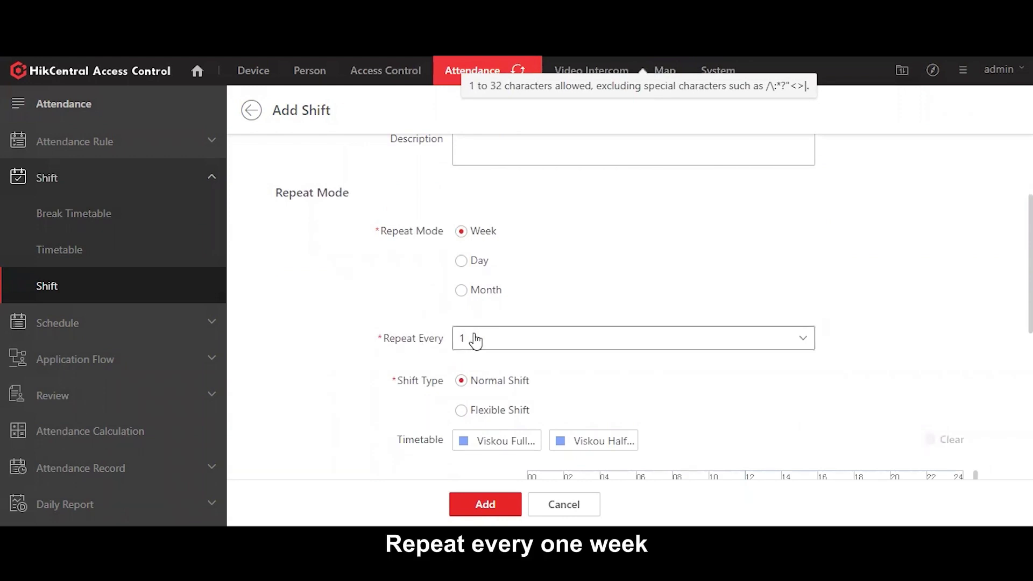
pyautogui.scroll(-6, 716, 327)
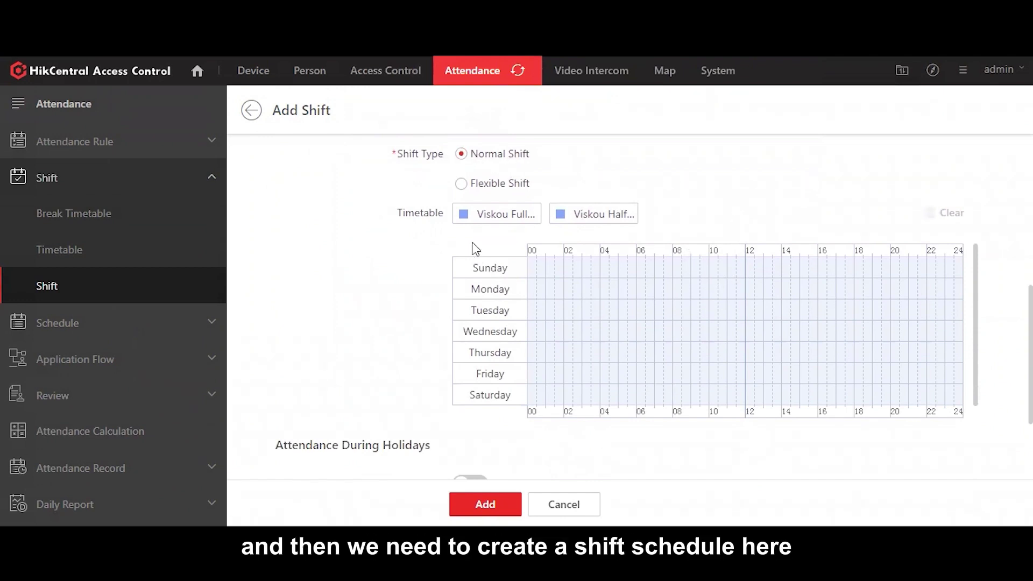
# Step: Apply Viskou Fullday to Monday–Friday and Viskou Halfday to Saturday, then add the shift
pyautogui.click(477, 218)
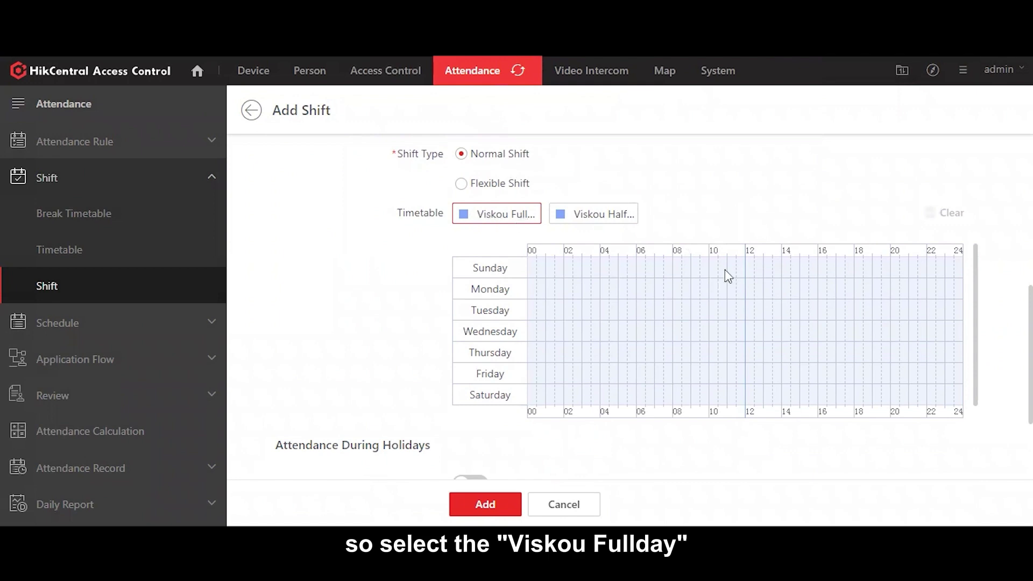
pyautogui.click(715, 288)
pyautogui.click(740, 313)
pyautogui.click(736, 330)
pyautogui.click(736, 351)
pyautogui.click(736, 374)
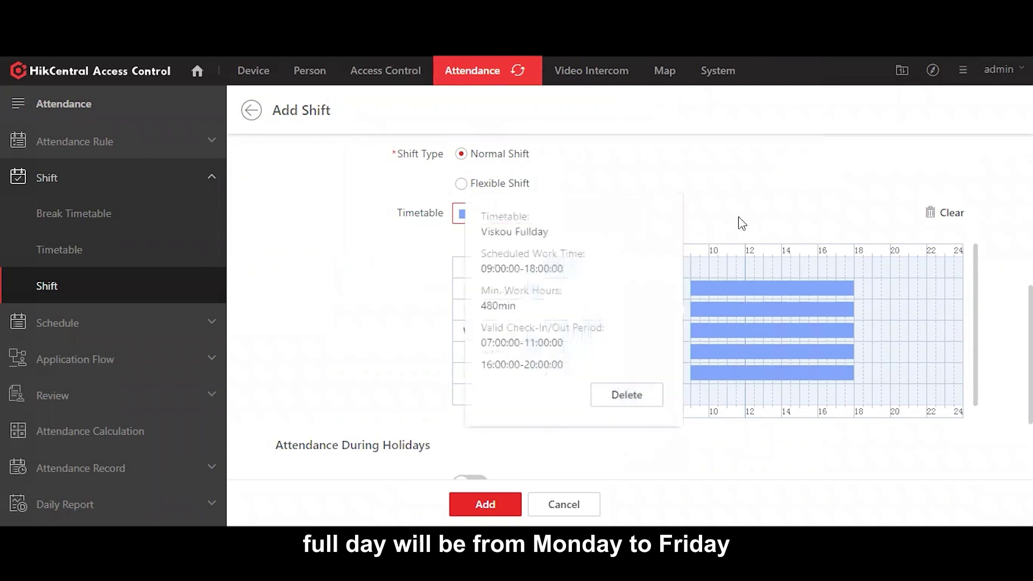
pyautogui.click(581, 215)
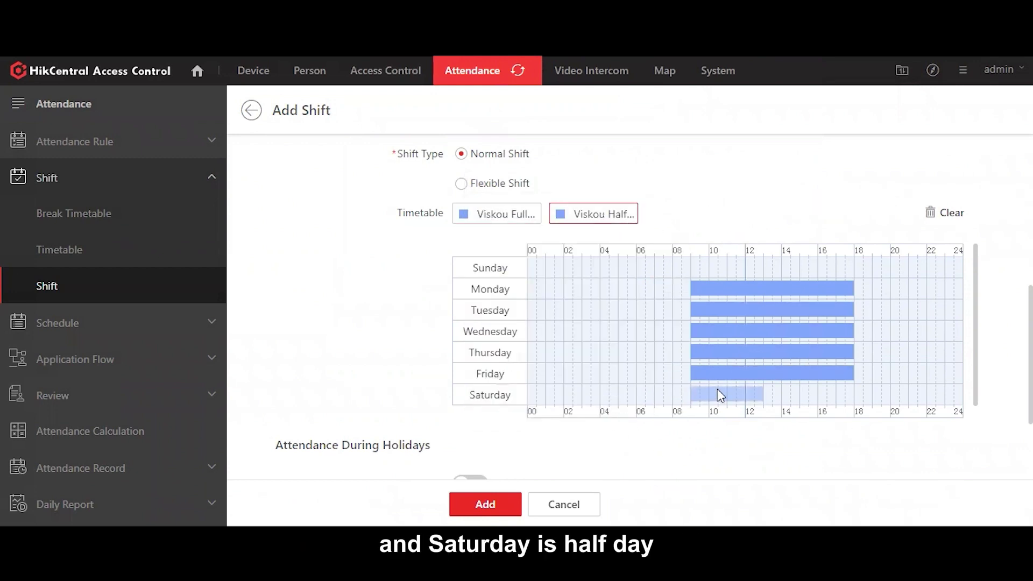
pyautogui.scroll(-2, 656, 323)
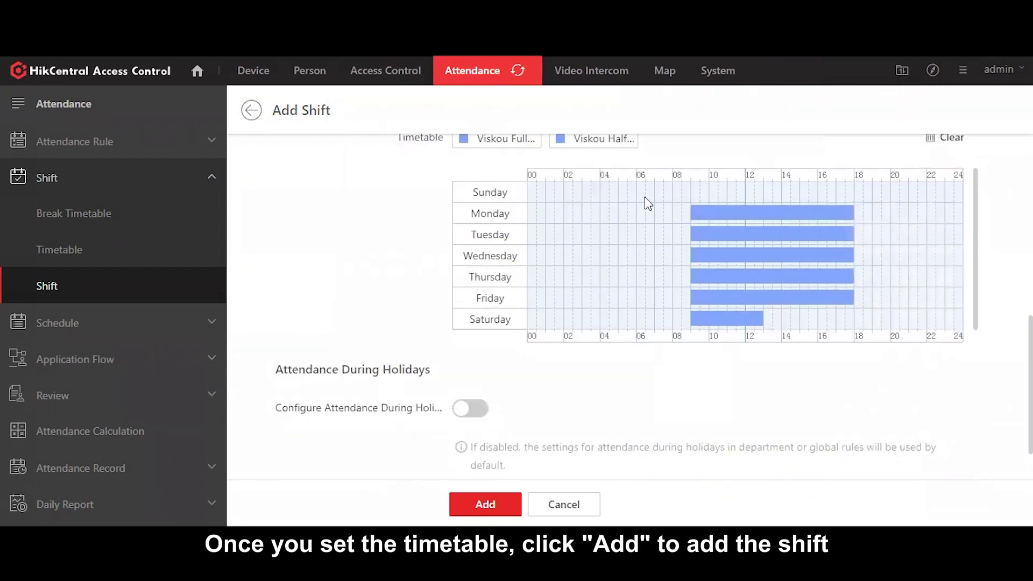
pyautogui.scroll(-1, 652, 272)
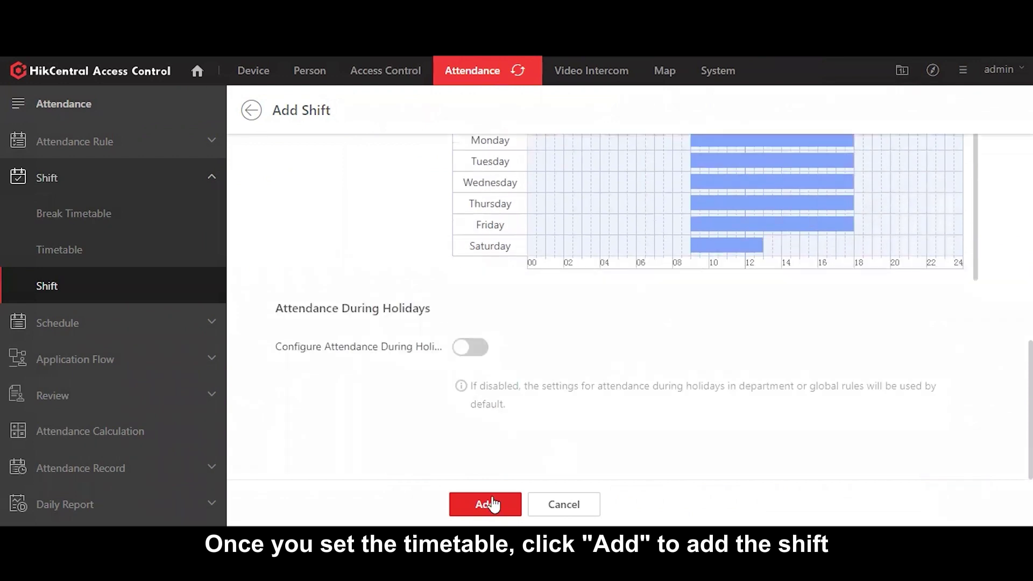
pyautogui.click(491, 502)
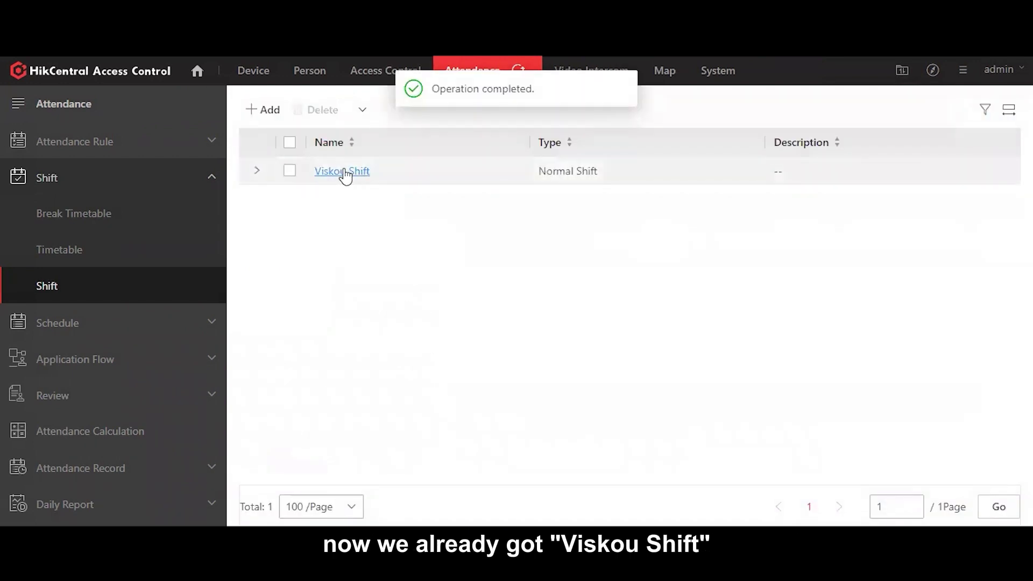
# Step: Schedule the Technical department's person on Viskou Shift for 2023/03/03 in Person Schedule
pyautogui.click(211, 182)
pyautogui.click(162, 216)
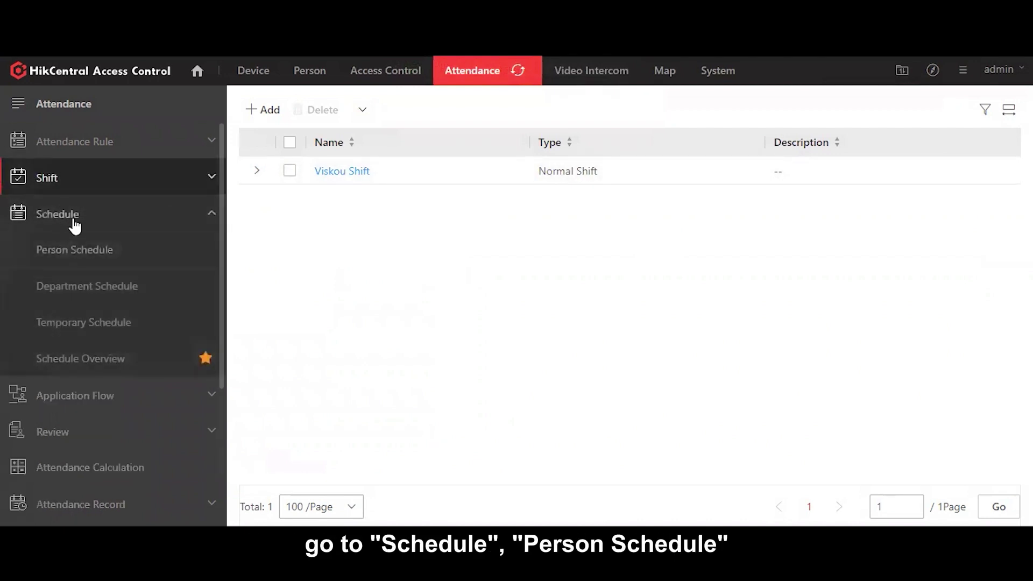
pyautogui.click(156, 249)
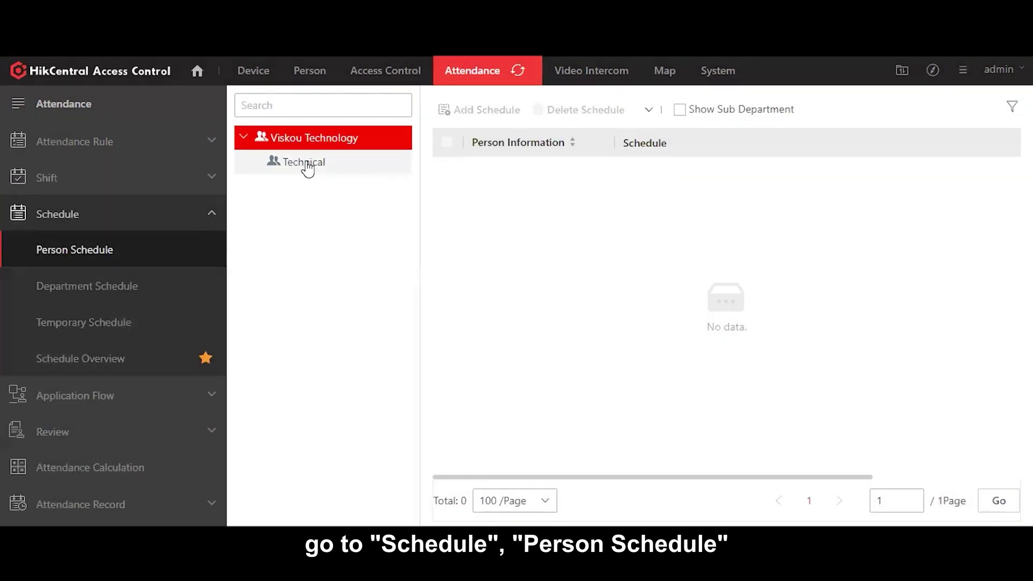
pyautogui.click(339, 173)
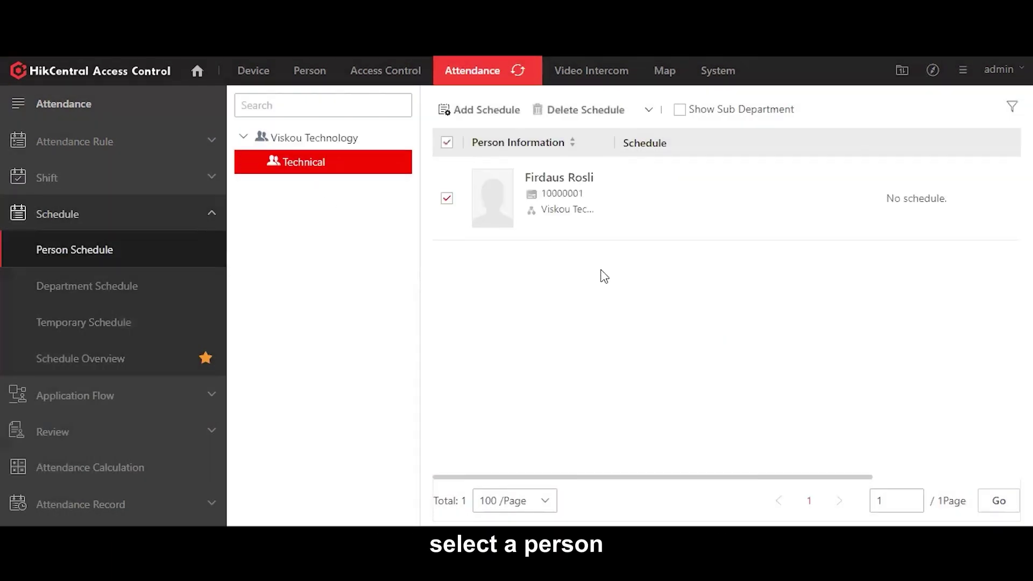
pyautogui.click(482, 110)
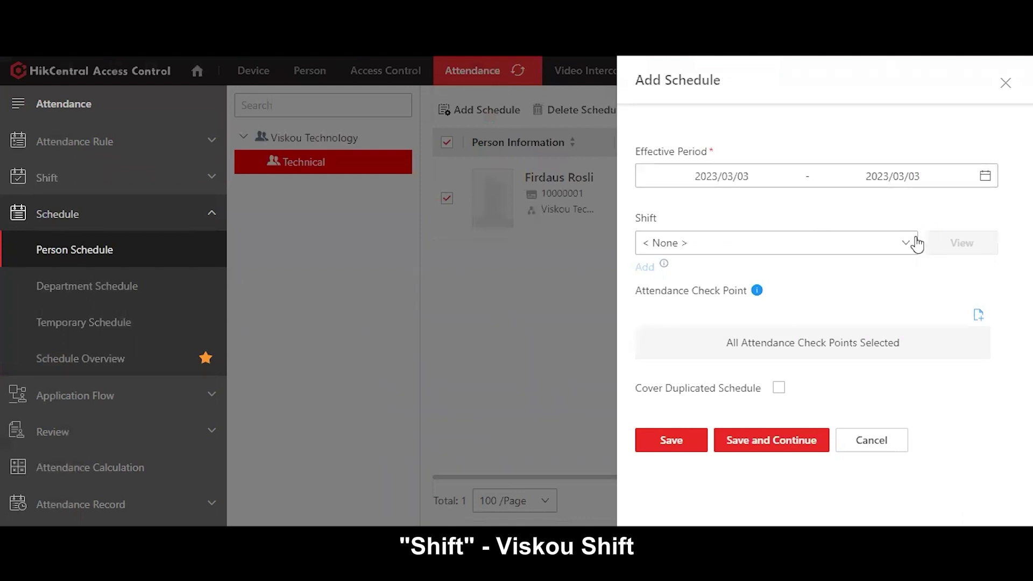
pyautogui.click(679, 300)
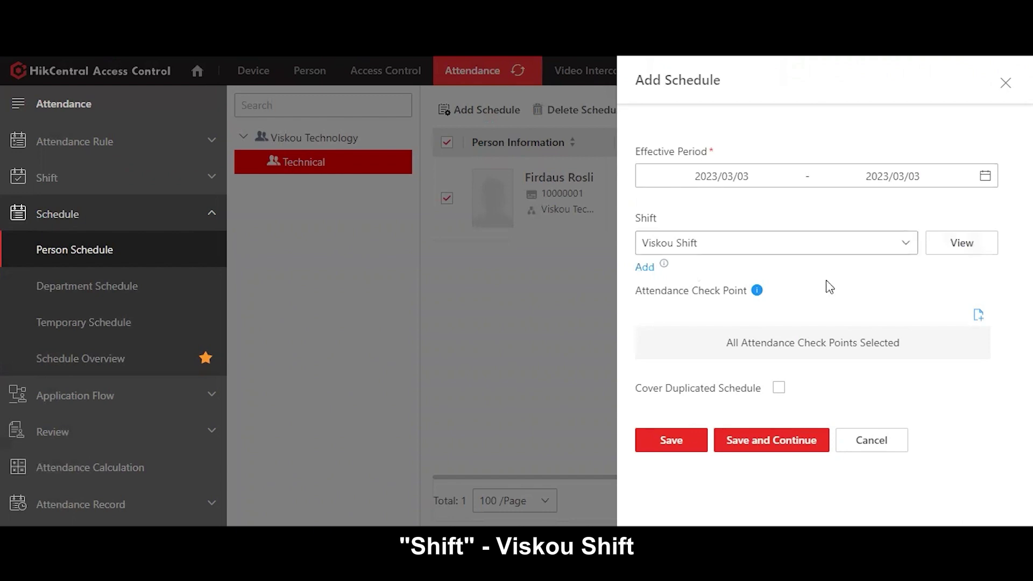
pyautogui.click(672, 441)
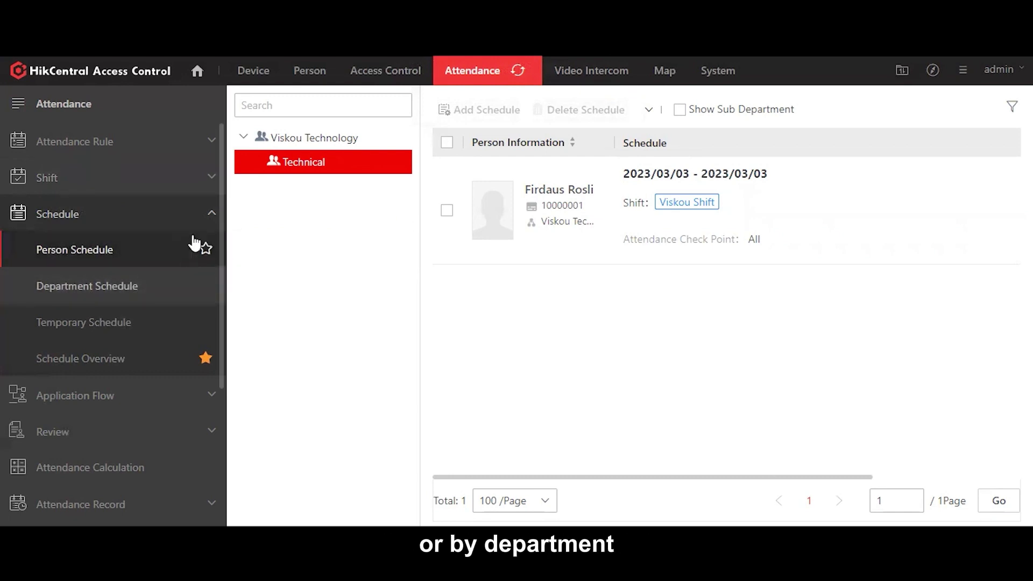
pyautogui.click(208, 214)
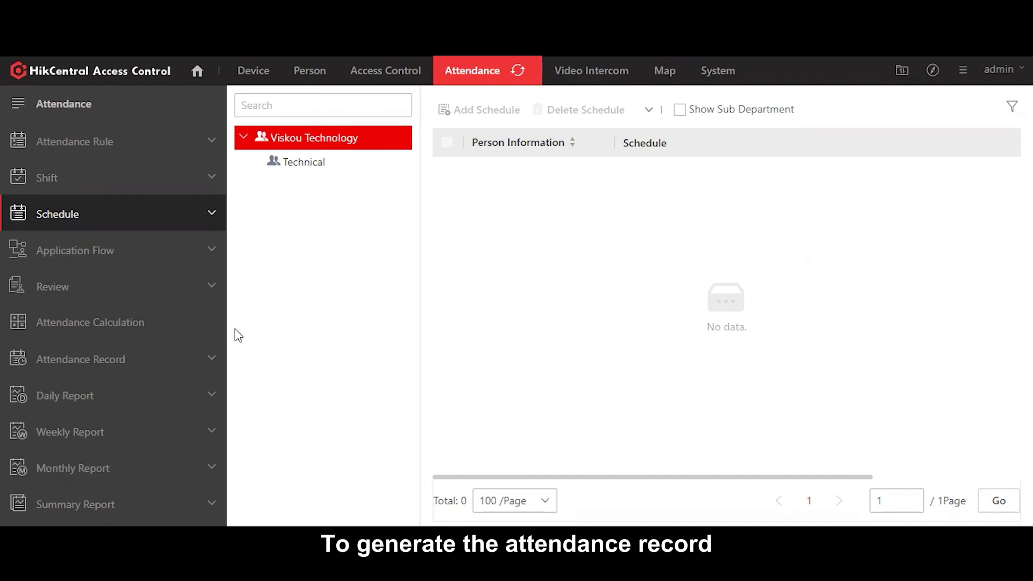
# Step: In Manual Calculation, set the time period to 2023/03/01–2023/03/31
pyautogui.click(126, 324)
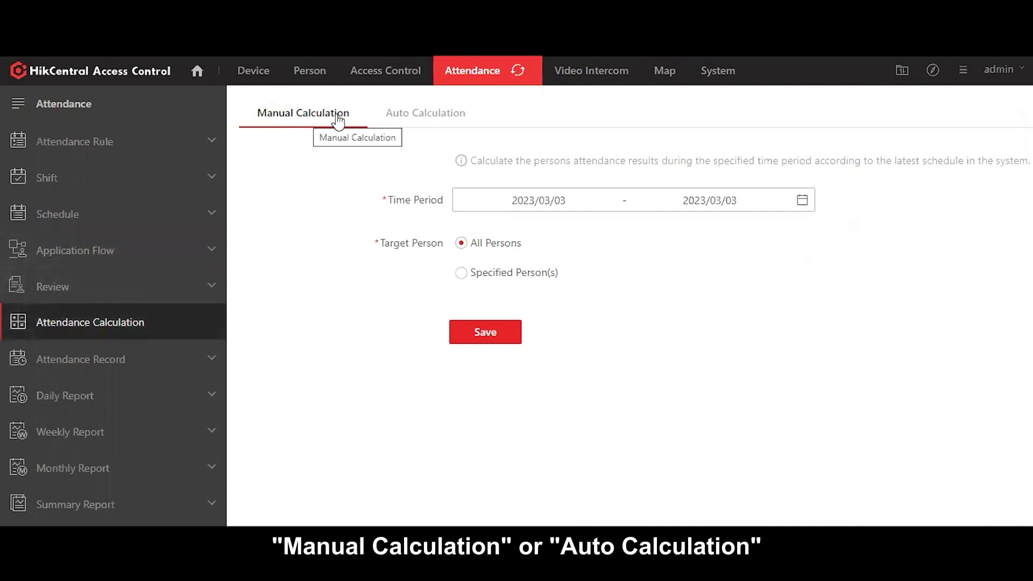
pyautogui.click(420, 120)
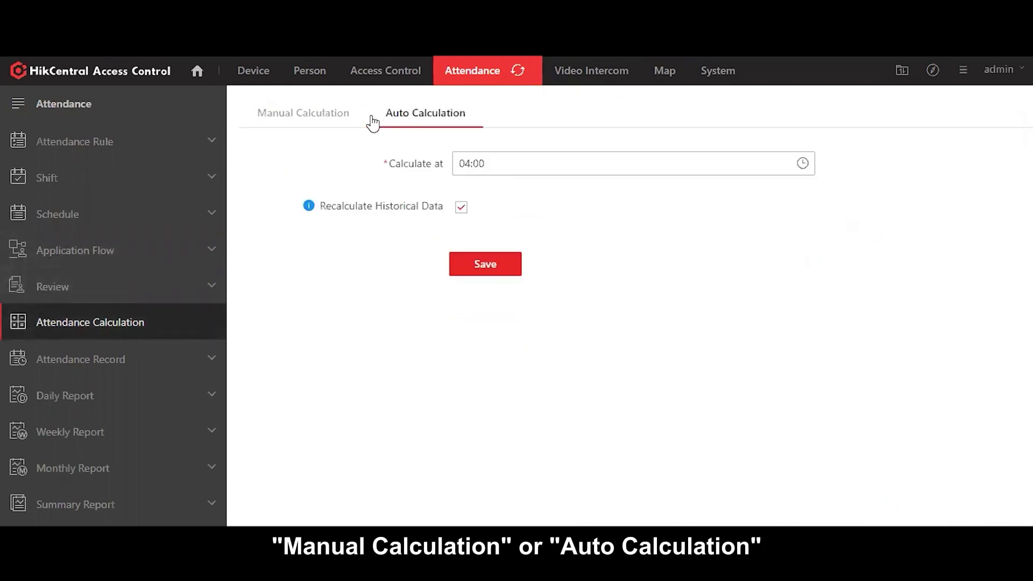
pyautogui.click(299, 128)
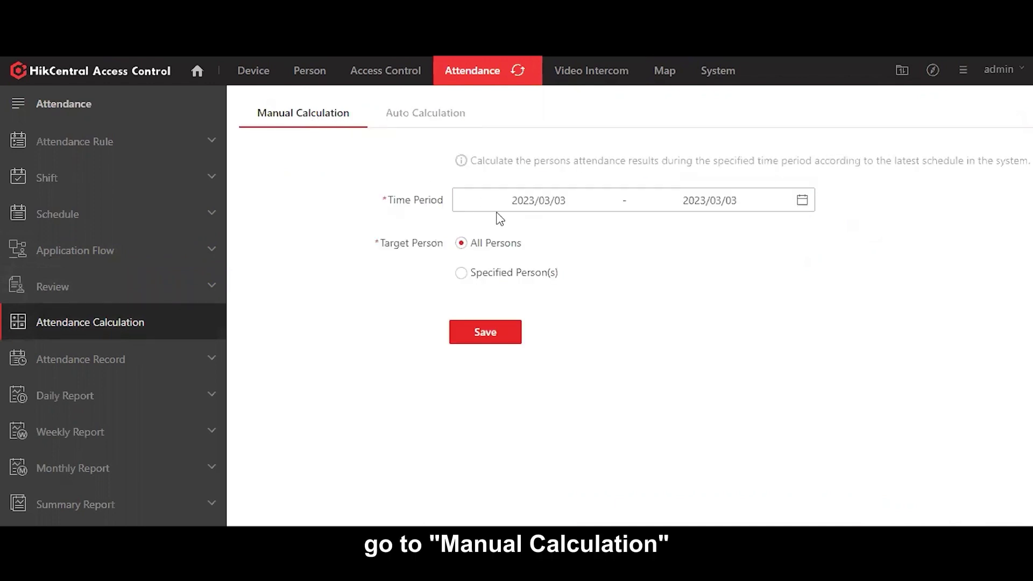
pyautogui.click(804, 201)
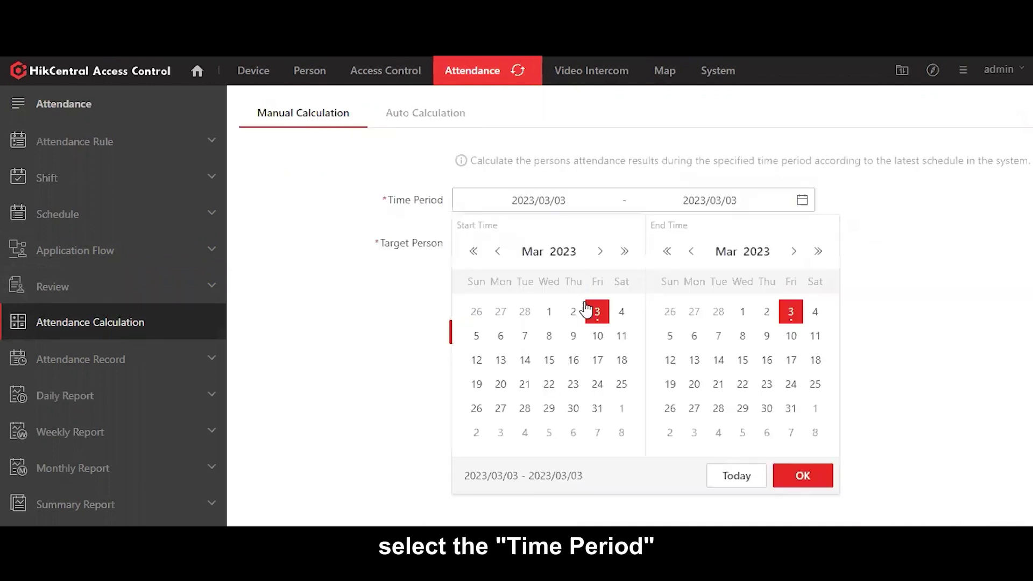
pyautogui.click(549, 312)
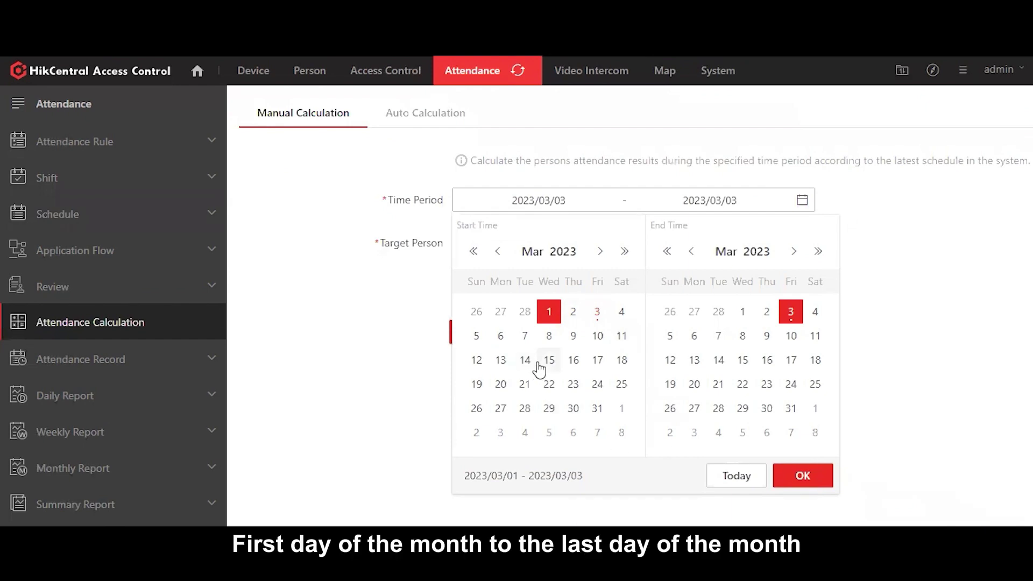
pyautogui.click(791, 409)
pyautogui.click(798, 473)
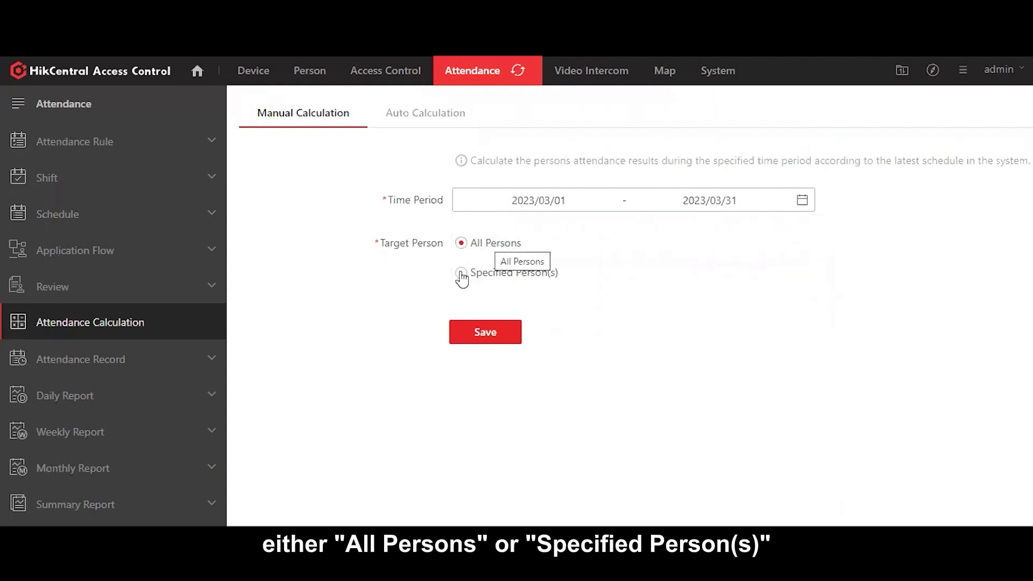
# Step: Calculate attendance for All Persons and view the empty Transaction records
pyautogui.click(483, 336)
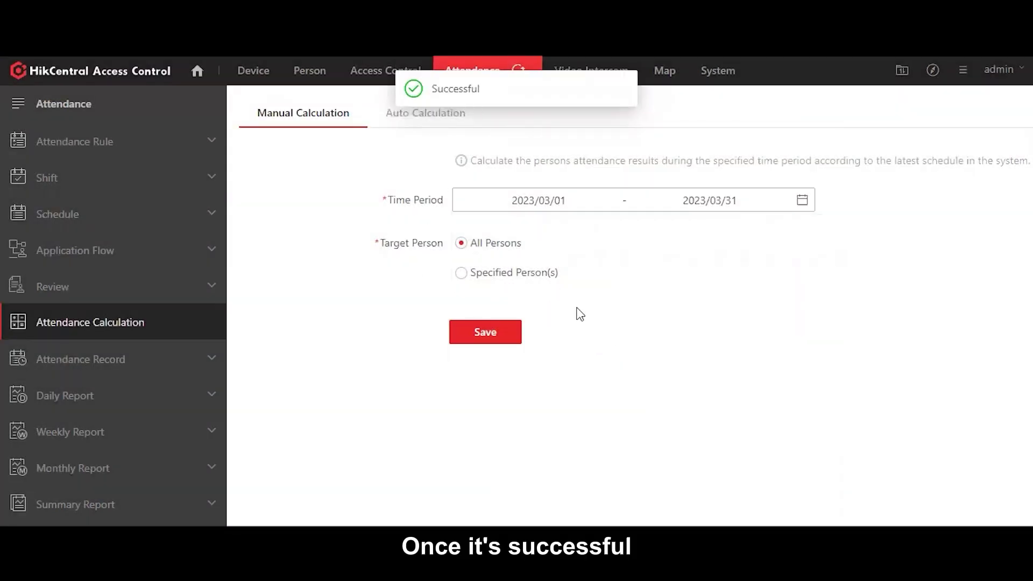
pyautogui.click(183, 360)
pyautogui.click(94, 397)
# Step: Browse the report menus, then open Custom Report and leave the new report form unsaved
pyautogui.scroll(-2, 155, 335)
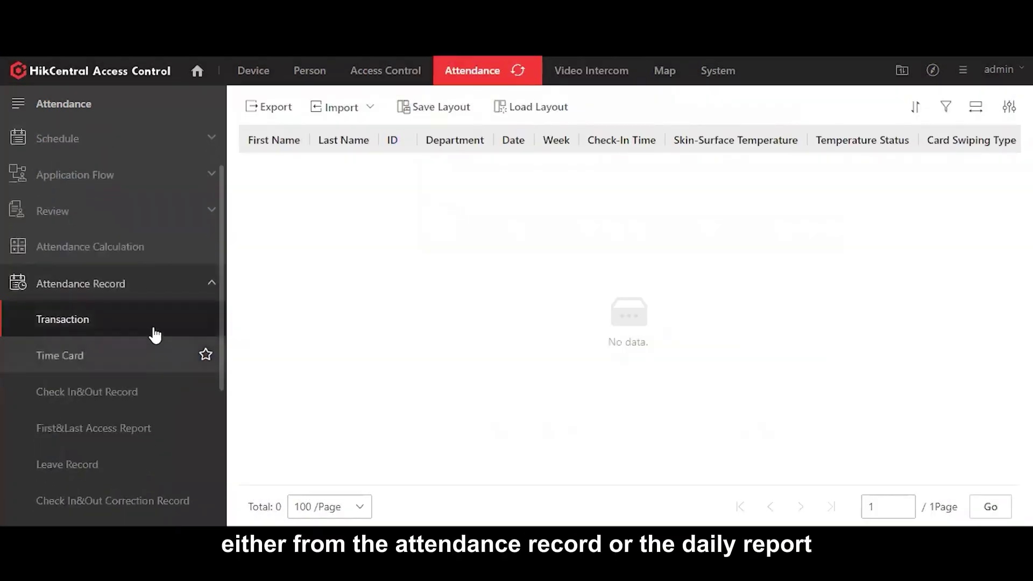
pyautogui.click(121, 289)
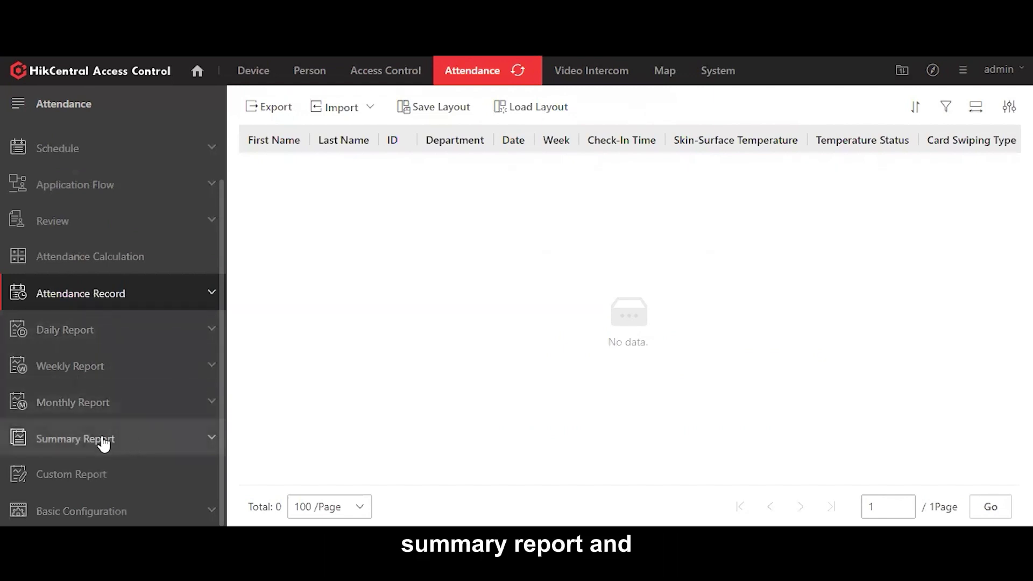
pyautogui.click(106, 475)
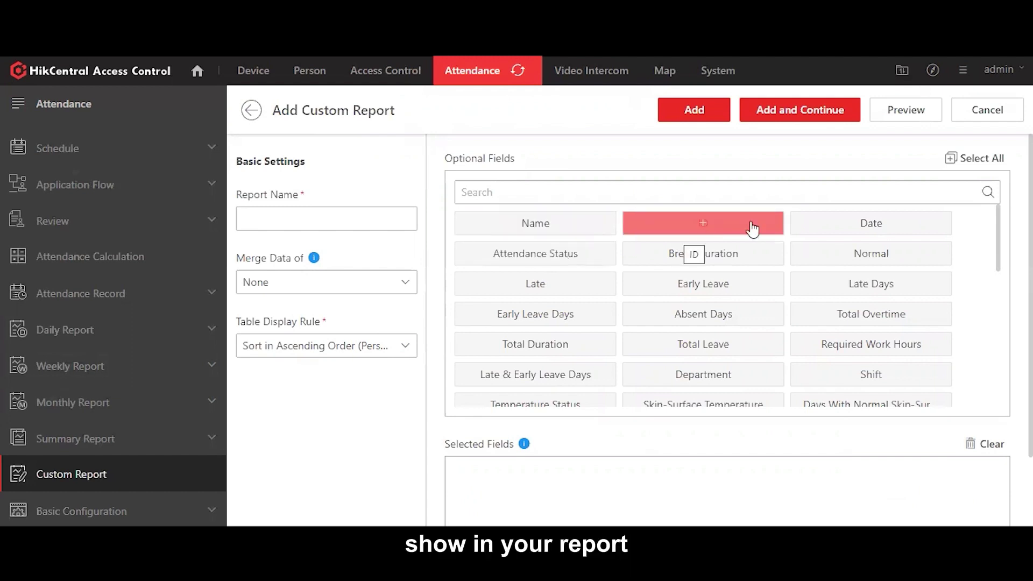
pyautogui.click(251, 113)
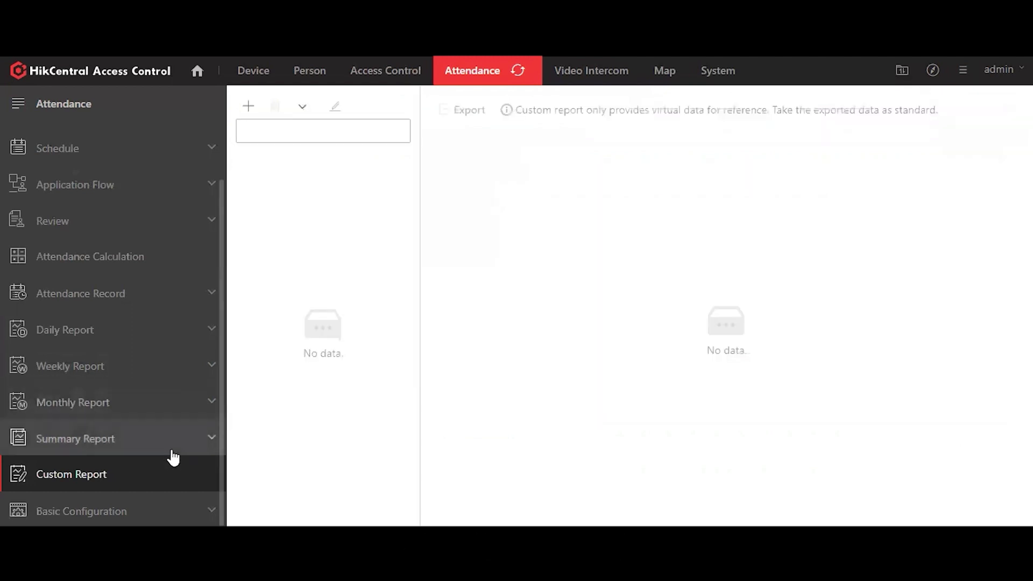
pyautogui.scroll(2, 171, 454)
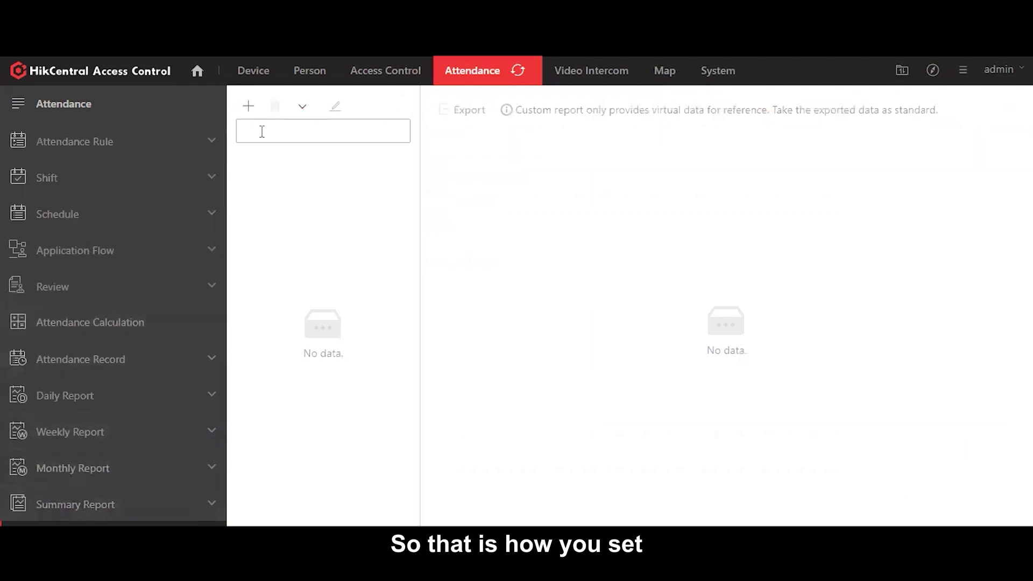